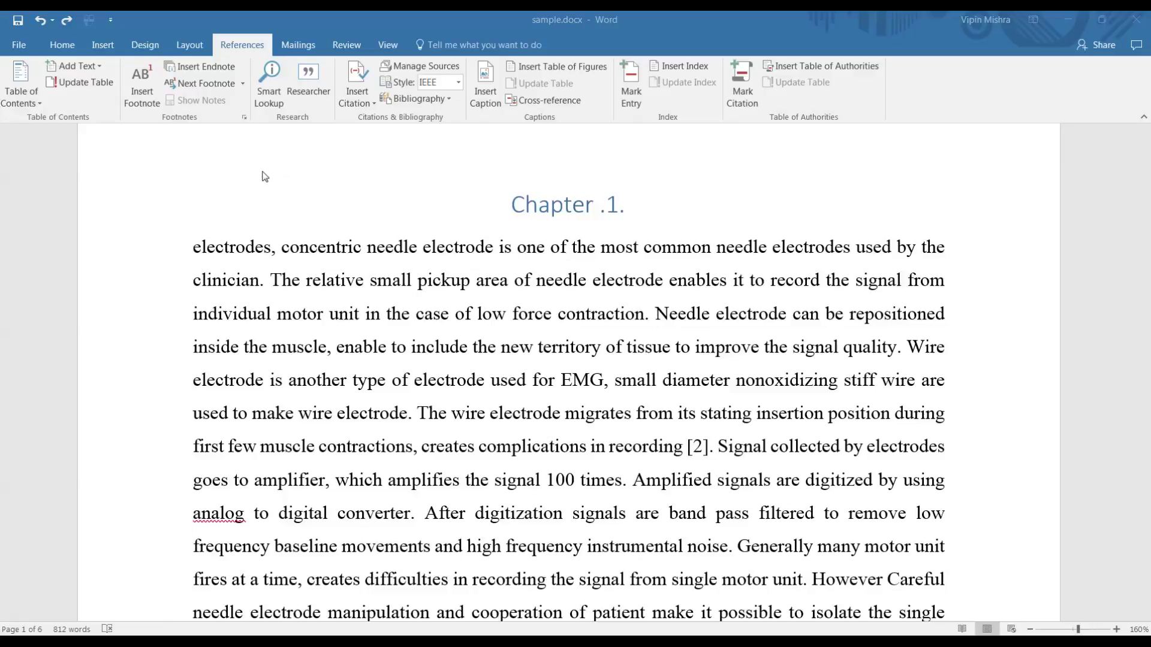
Scroll through sample.docx to review its contents from top to bottom
scroll(264, 177, "down", 15)
right_click(268, 101)
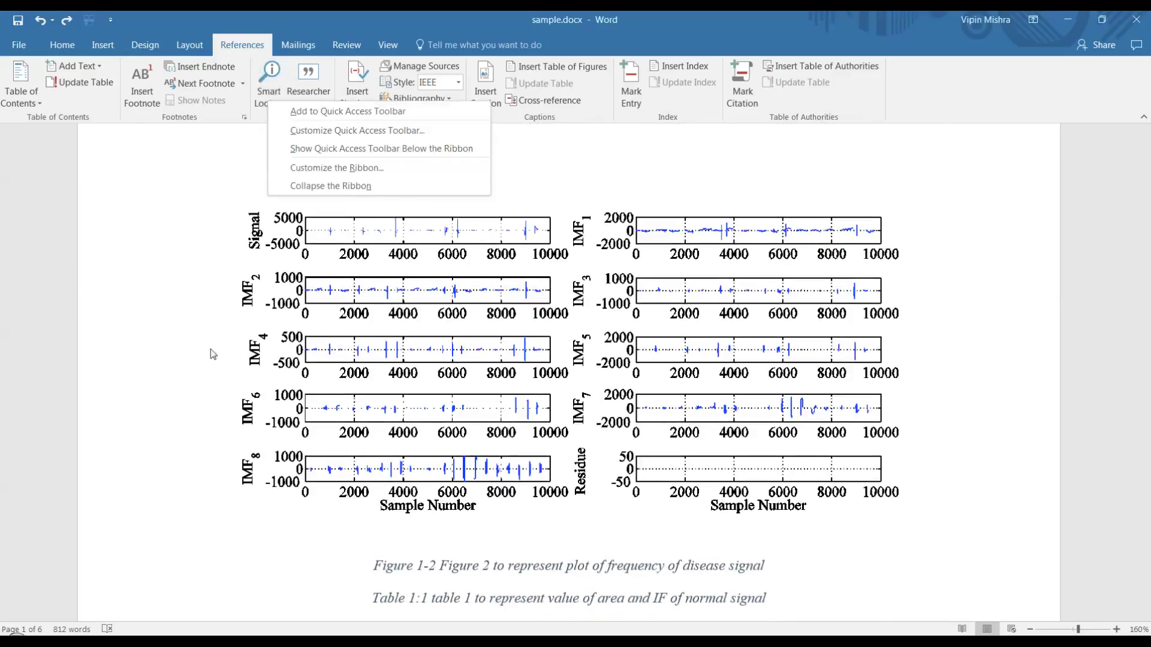
scroll(210, 348, "up", 8)
scroll(235, 347, "down", 12)
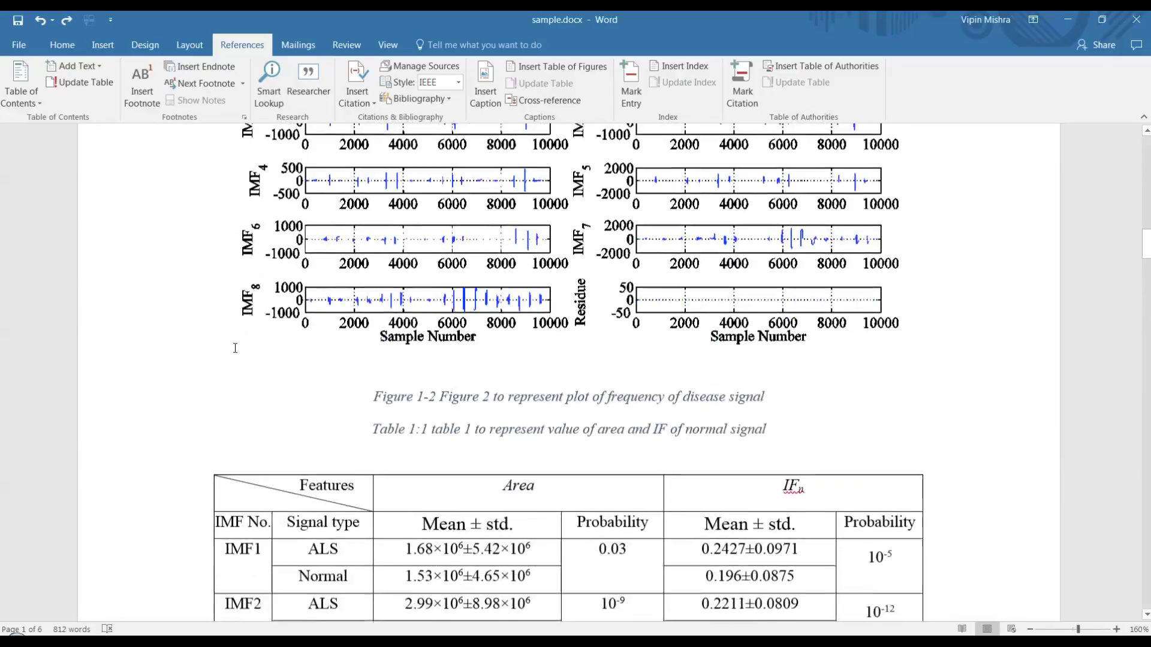
scroll(235, 348, "down", 10)
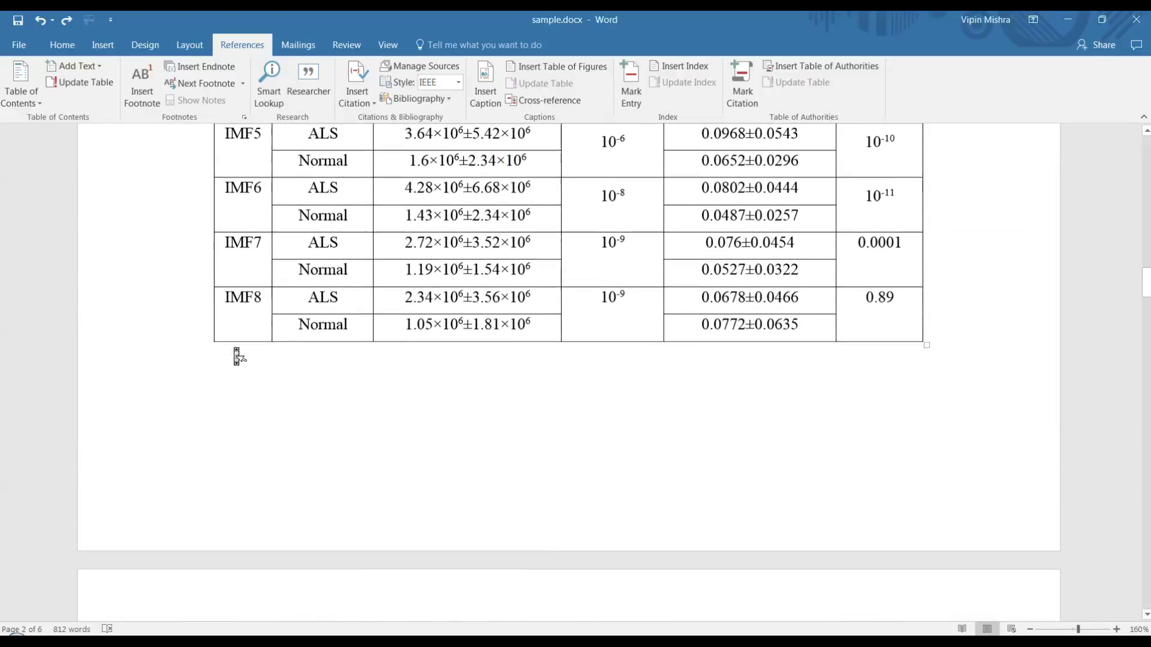
scroll(237, 357, "down", 3)
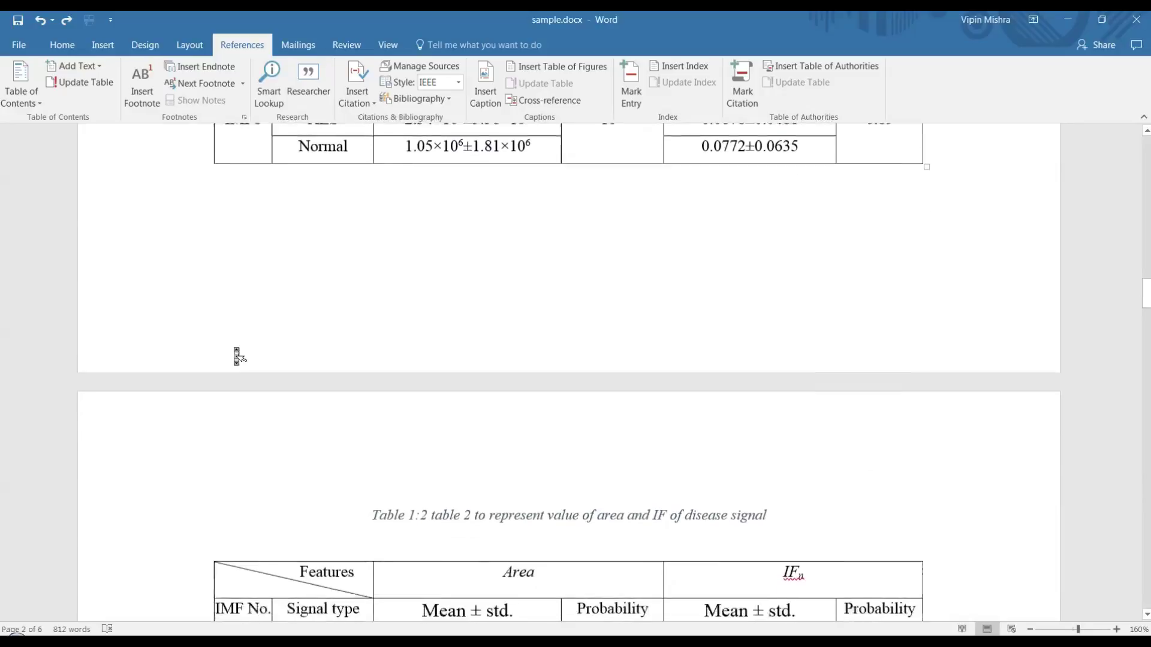
scroll(237, 356, "down", 3)
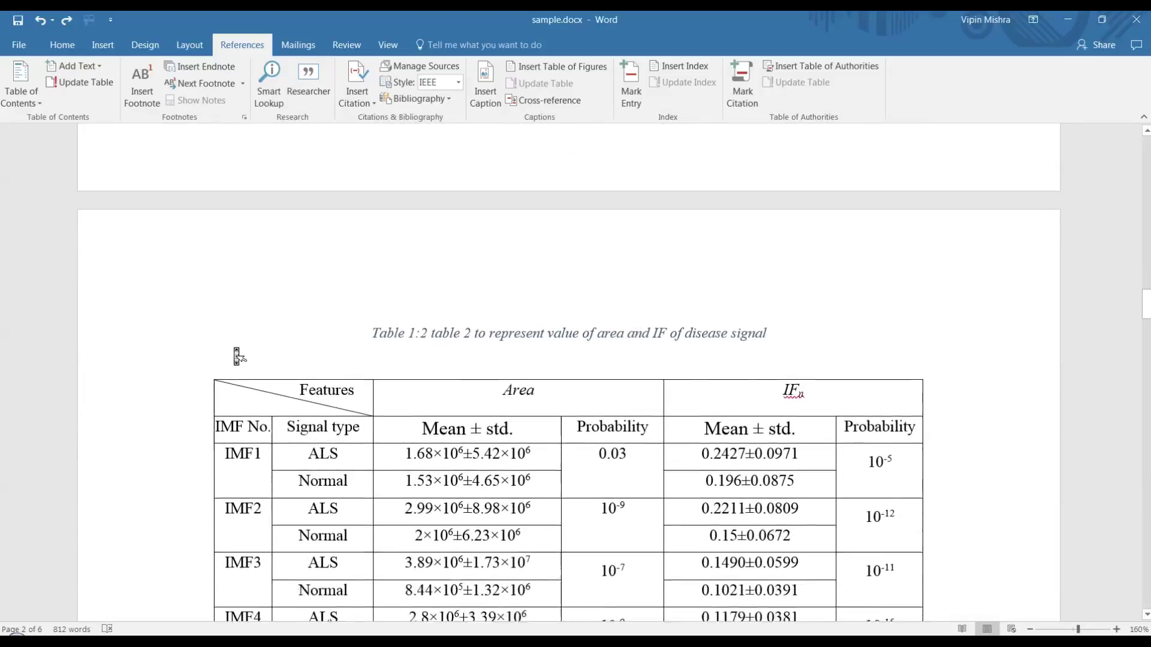
scroll(238, 357, "down", 2)
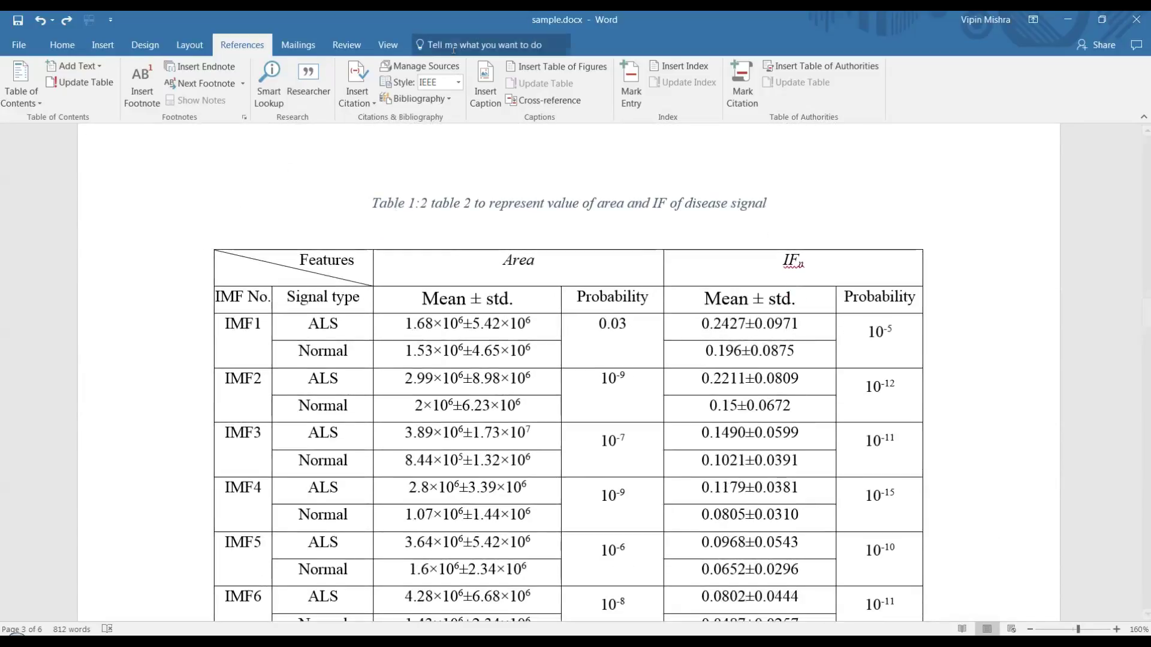
scroll(447, 219, "down", 1)
scroll(447, 219, "up", 3)
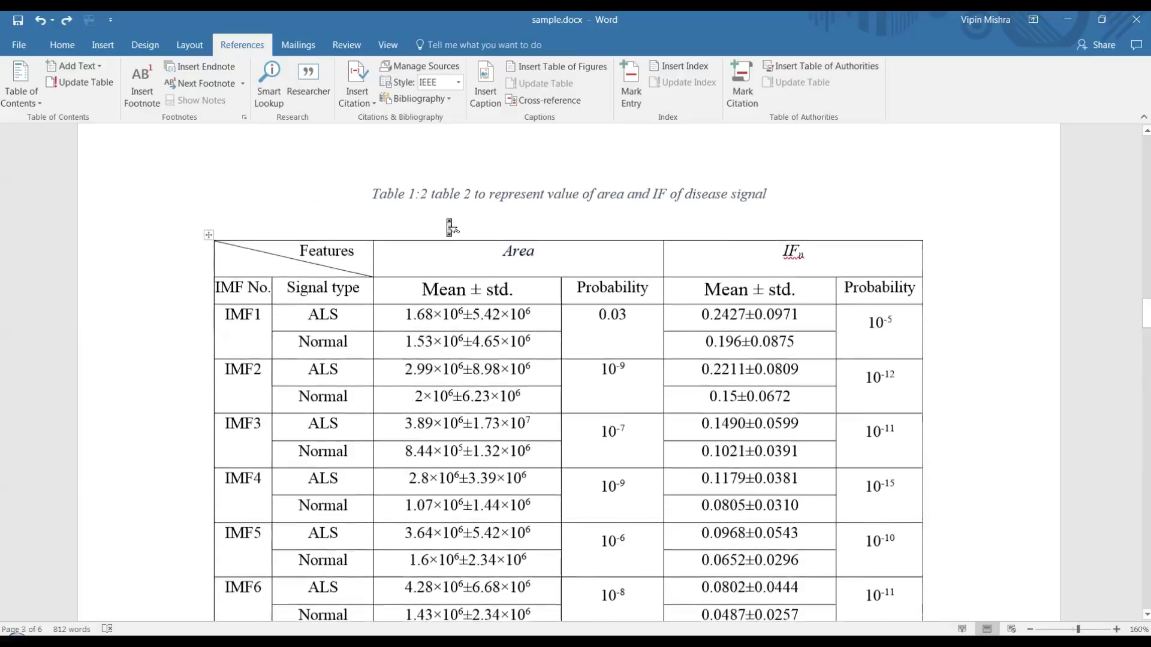
scroll(447, 219, "up", 3)
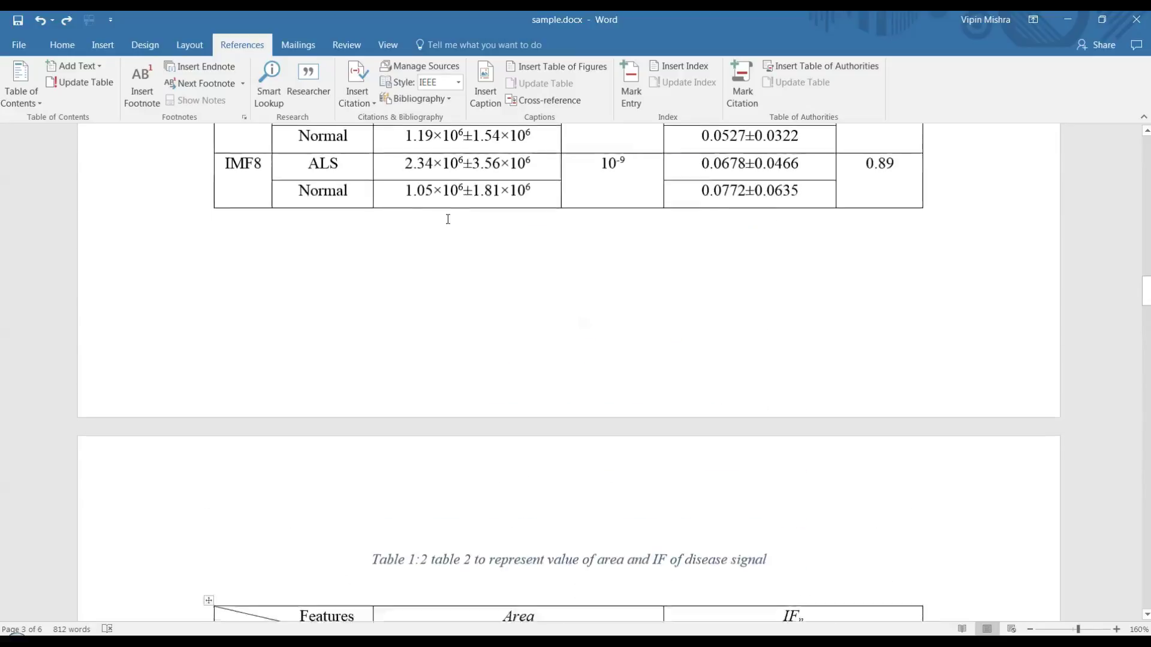
scroll(447, 219, "down", 11)
scroll(447, 219, "up", 1)
scroll(447, 218, "up", 5)
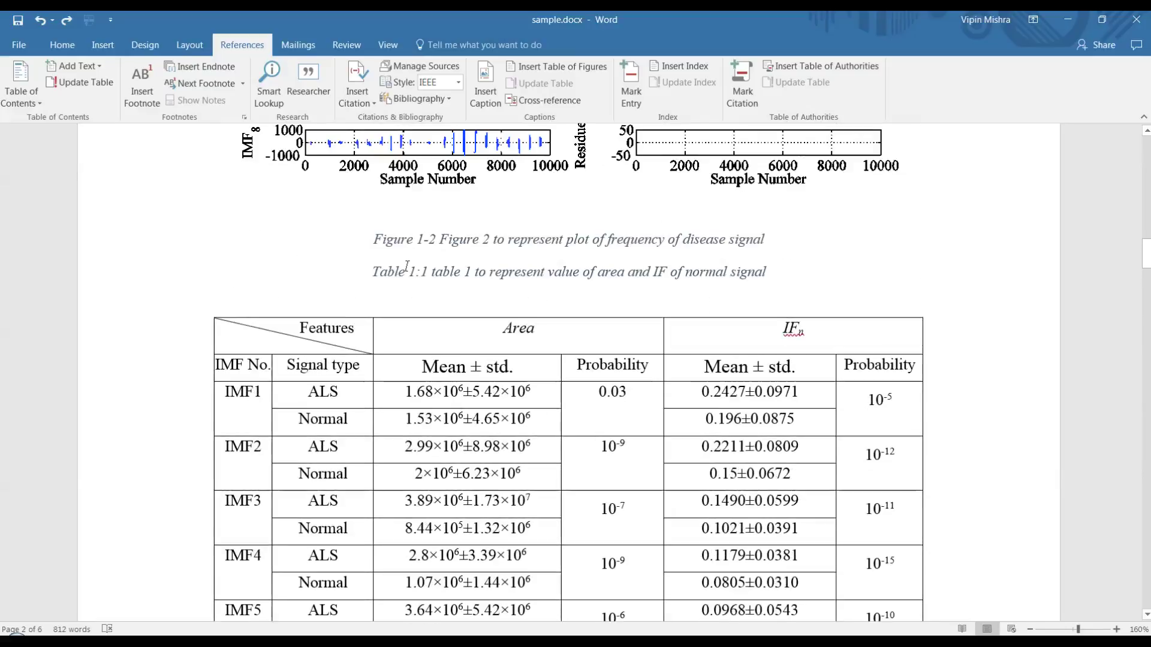
scroll(463, 273, "up", 5)
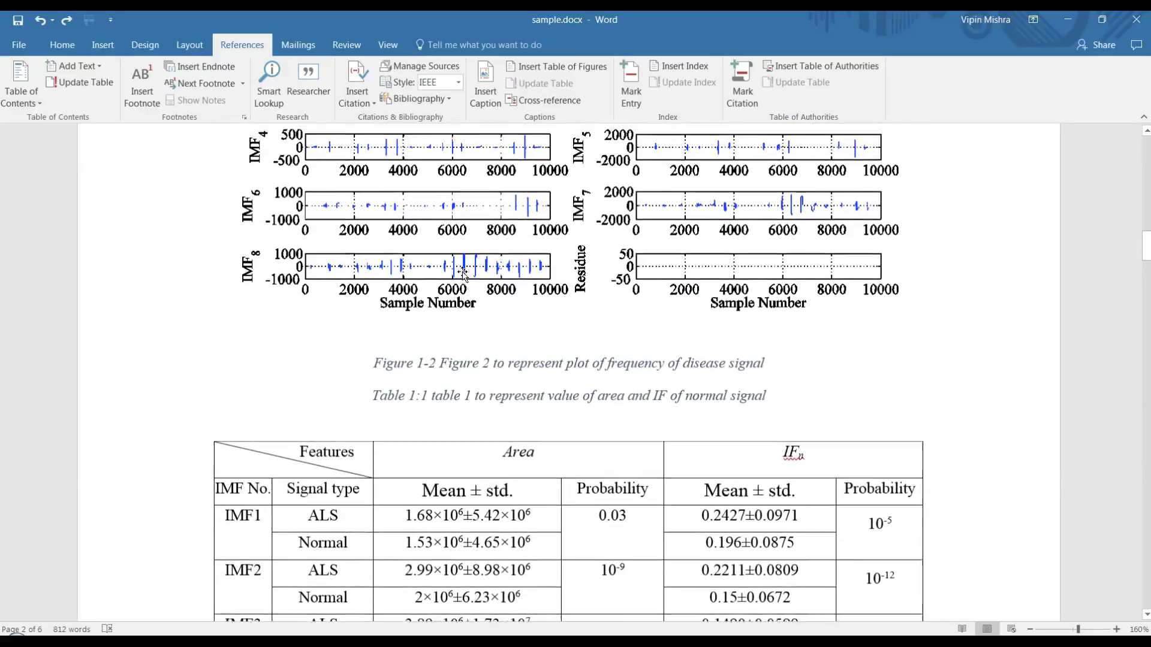
scroll(463, 273, "up", 10)
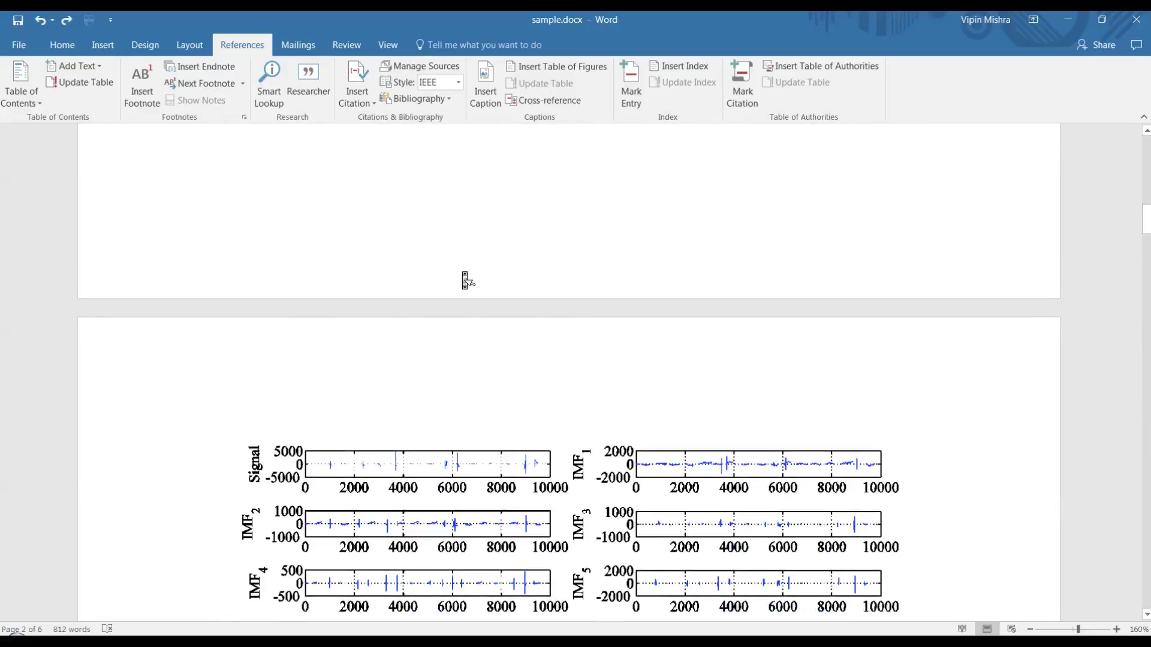
scroll(463, 272, "up", 15)
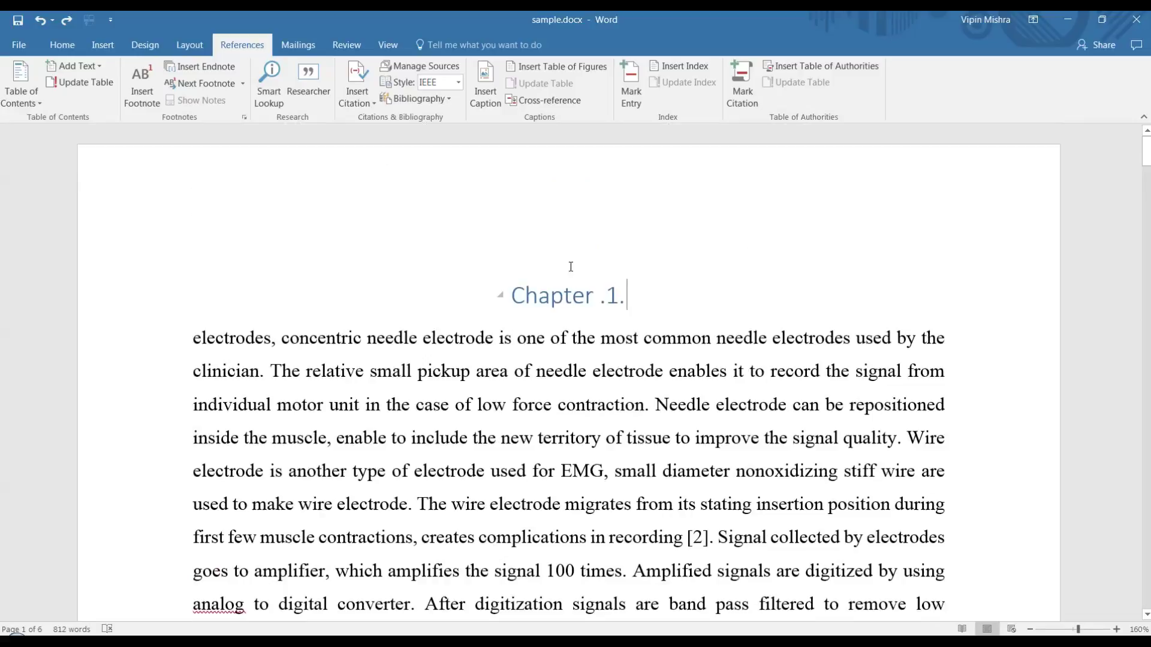
Show formatting marks and insert a page break before Chapter .1, creating a blank first page
left_click(62, 44)
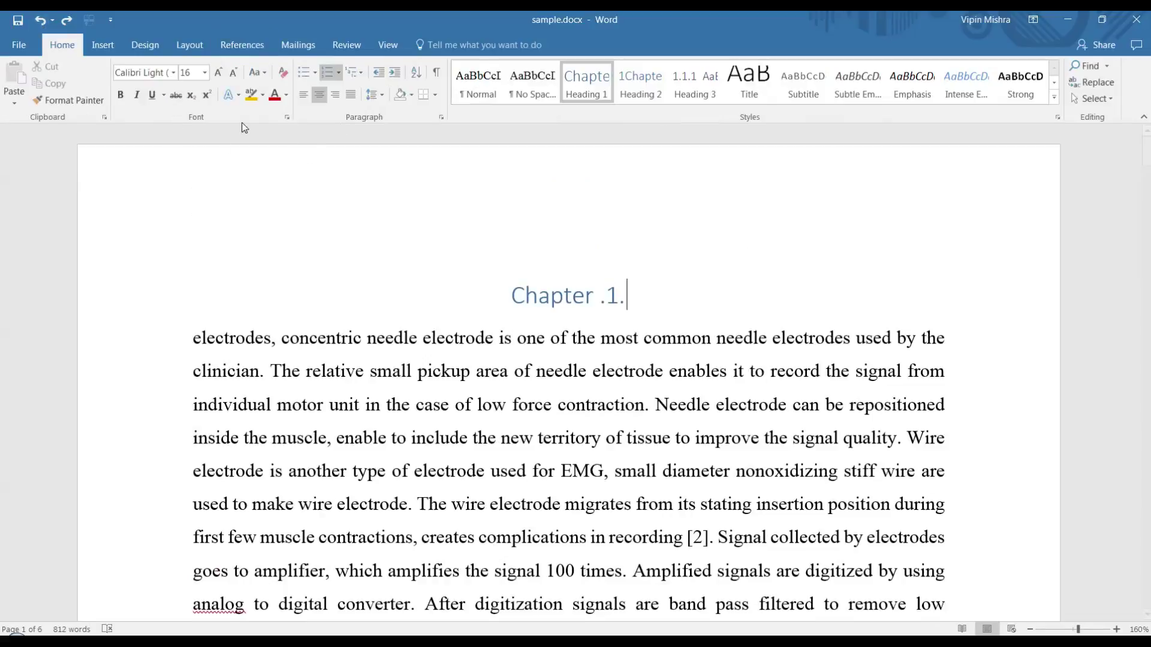
left_click(436, 72)
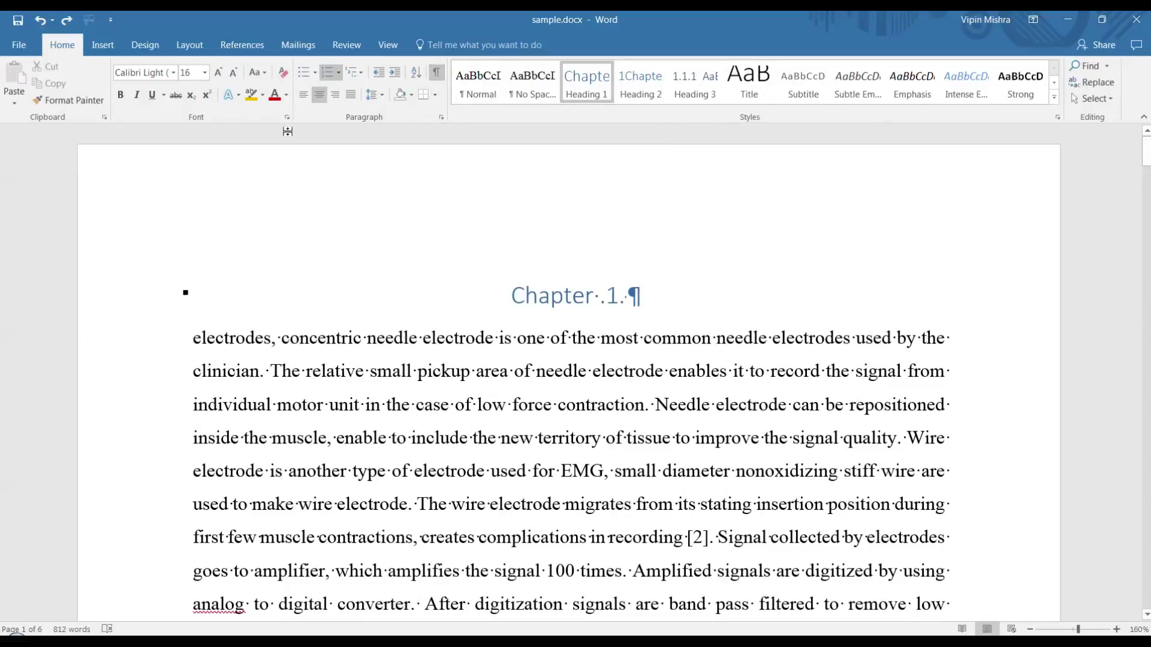
left_click(96, 48)
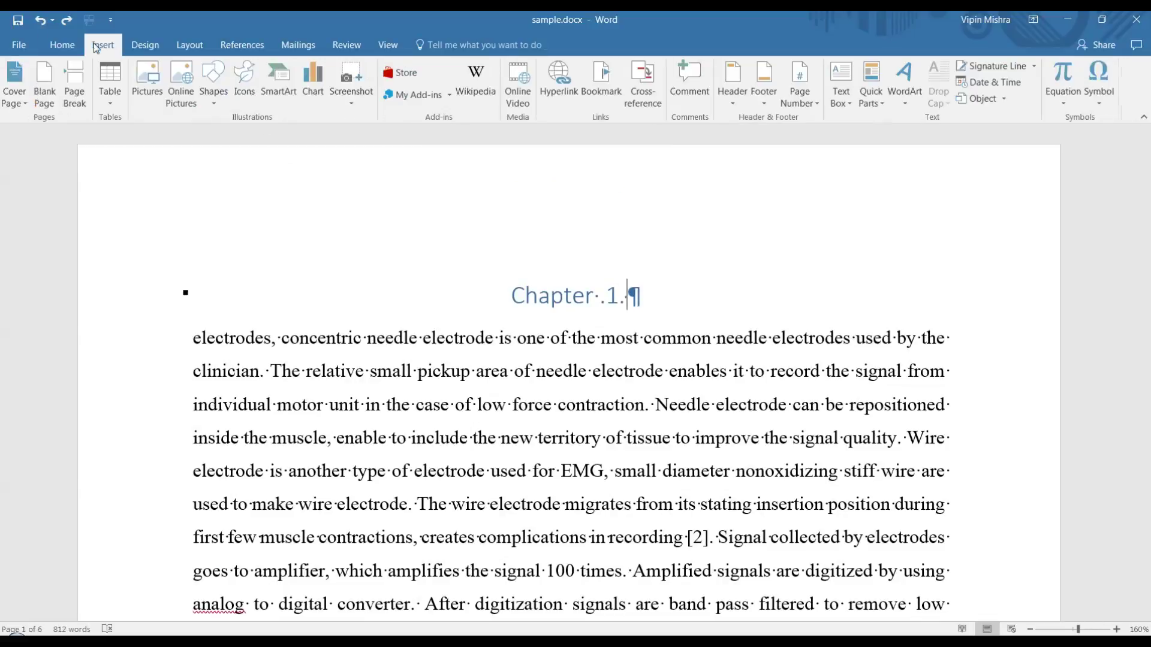
left_click(72, 98)
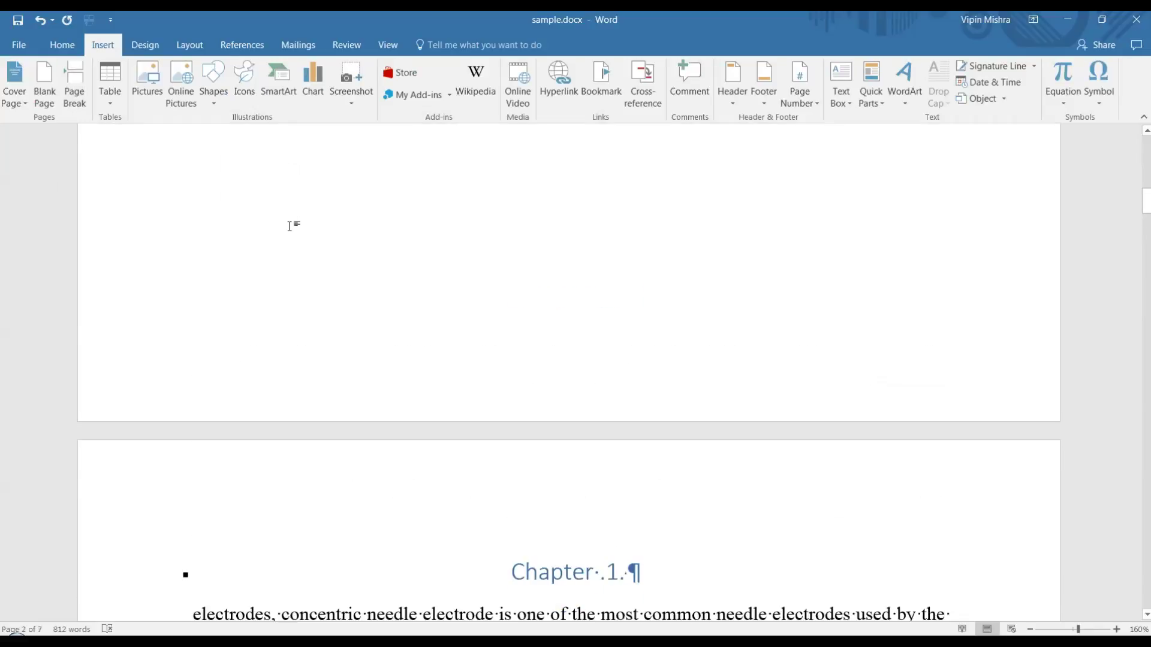
scroll(290, 226, "up", 3)
scroll(289, 226, "up", 2)
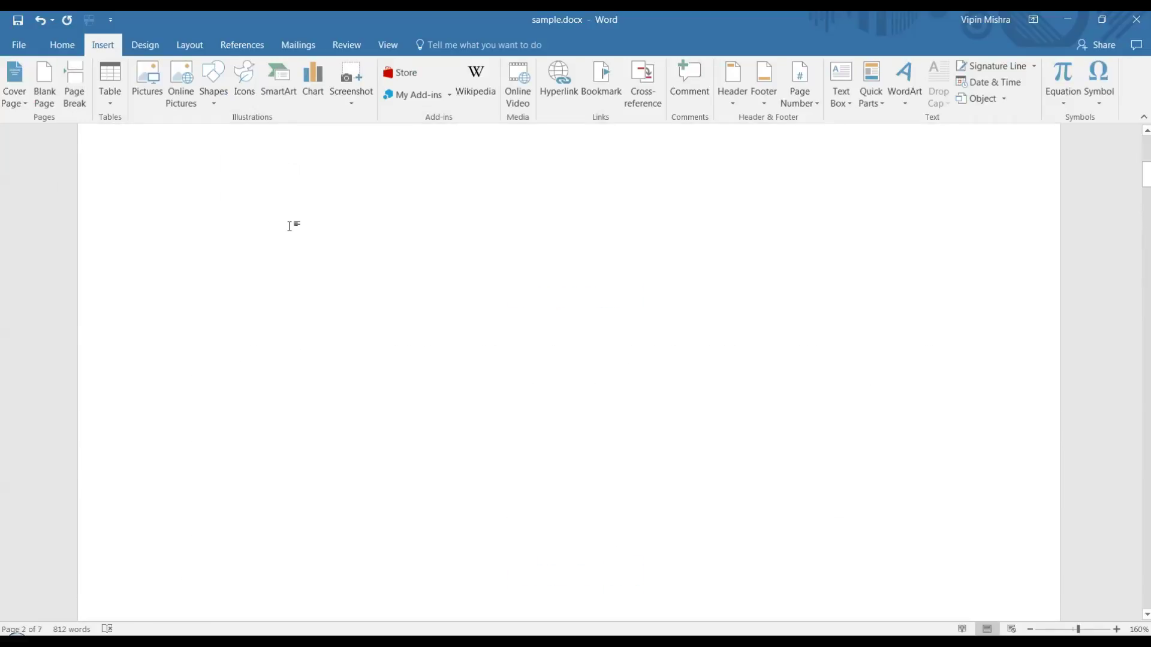
scroll(290, 226, "down", 4)
scroll(289, 226, "up", 3)
scroll(290, 226, "up", 4)
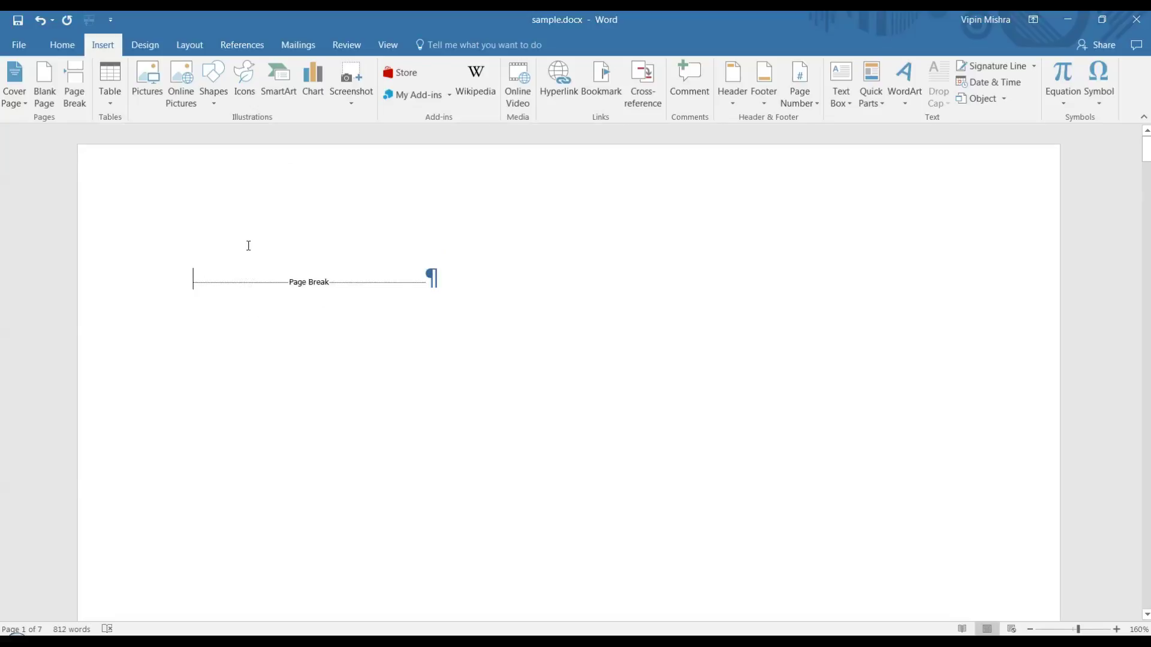
Type the heading 'Table of figures' on the new blank first page
type("Tav")
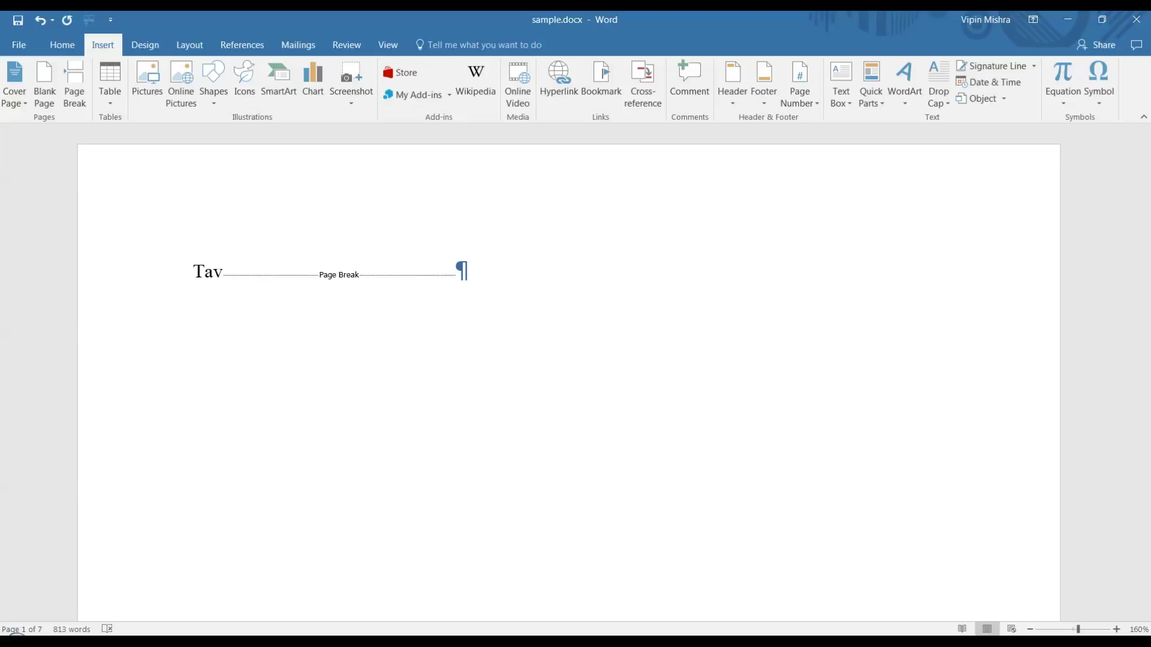
key("BackSpace")
type("ble of figures")
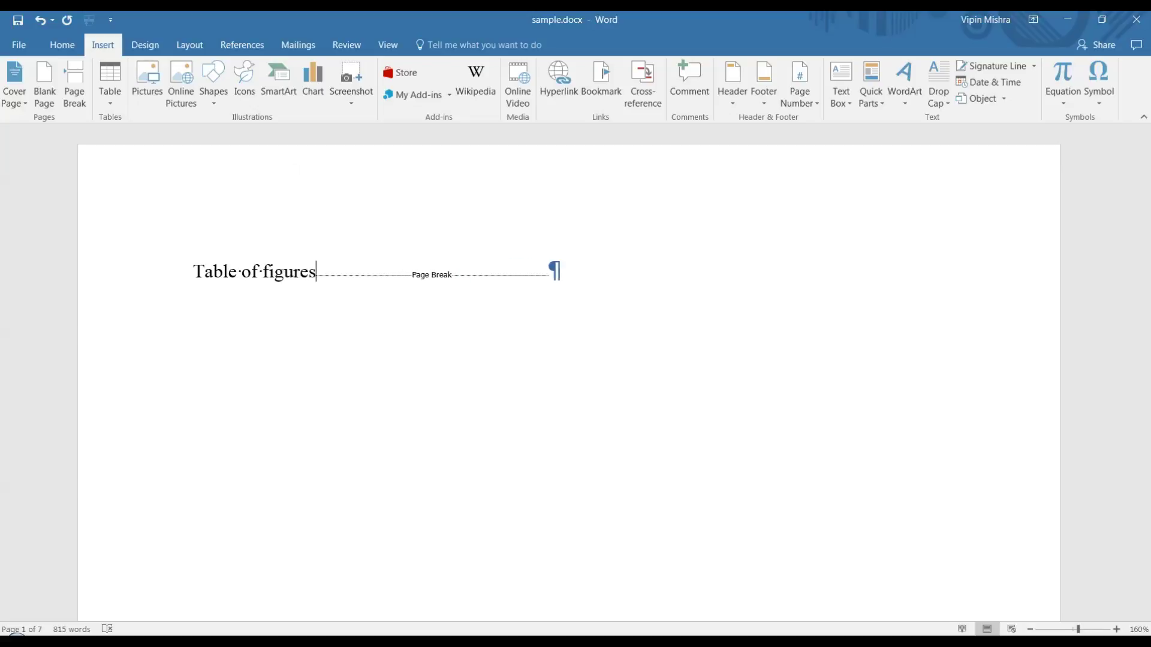
key("Return")
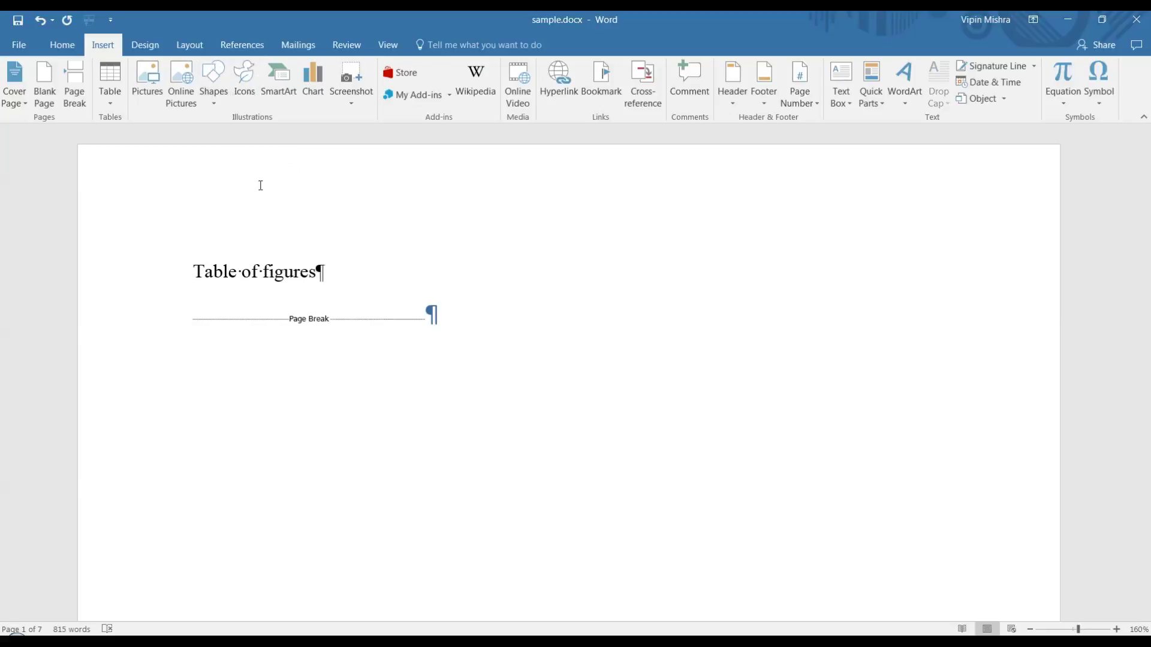
Hide the formatting marks again and bring up the References tools
left_click(60, 45)
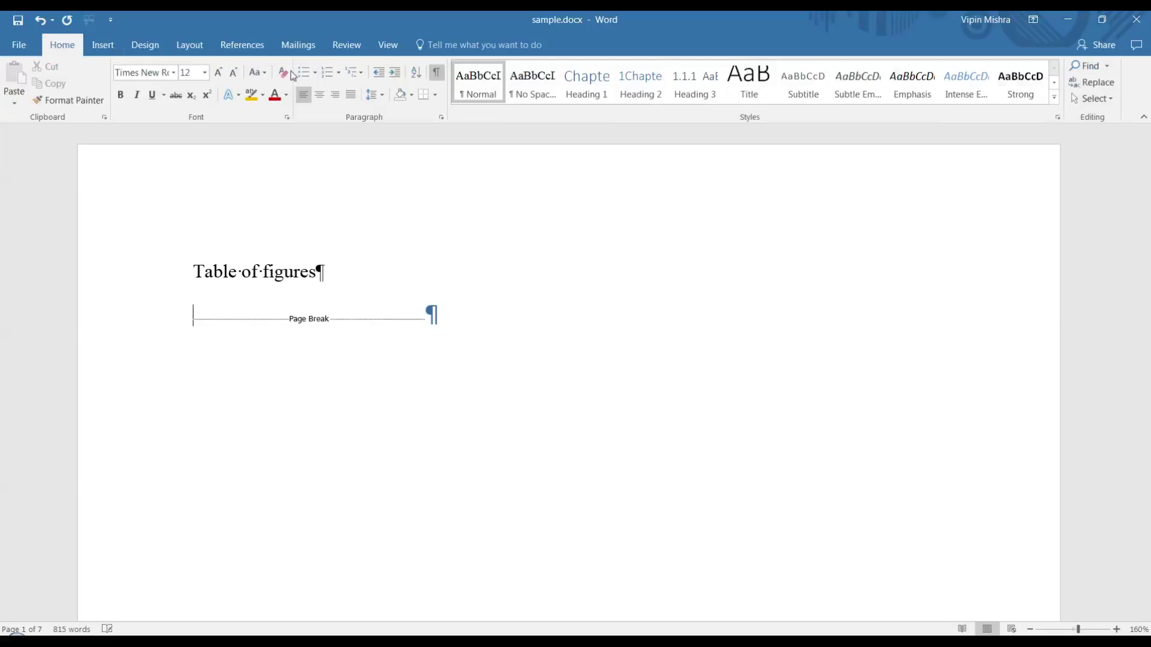
left_click(436, 72)
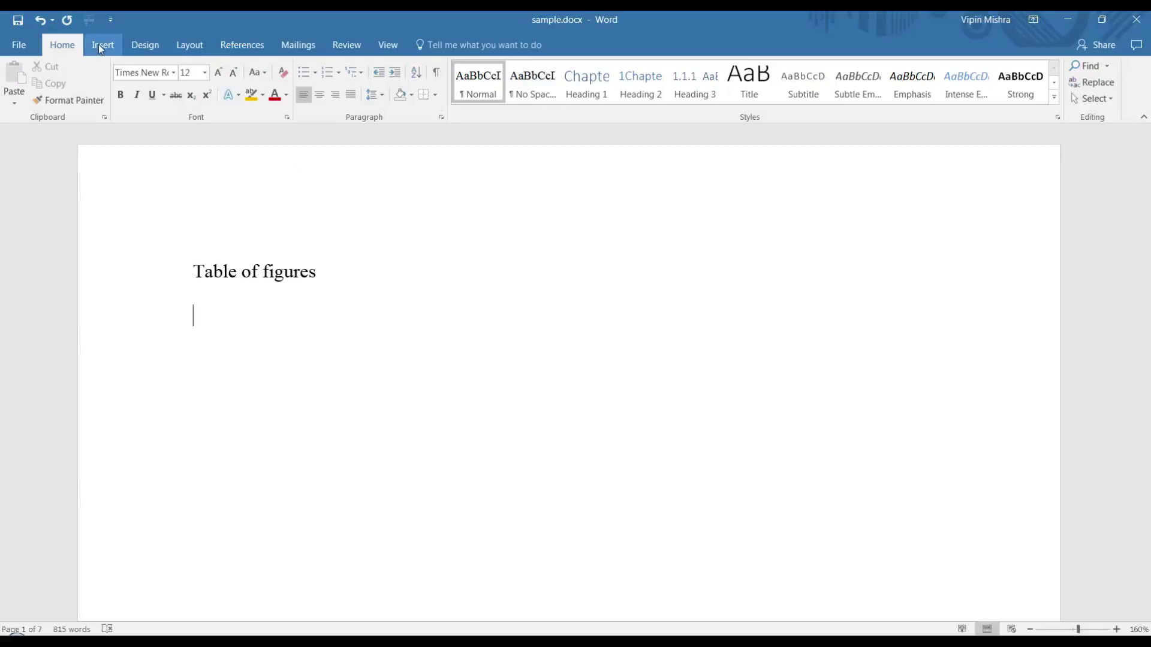
left_click(242, 45)
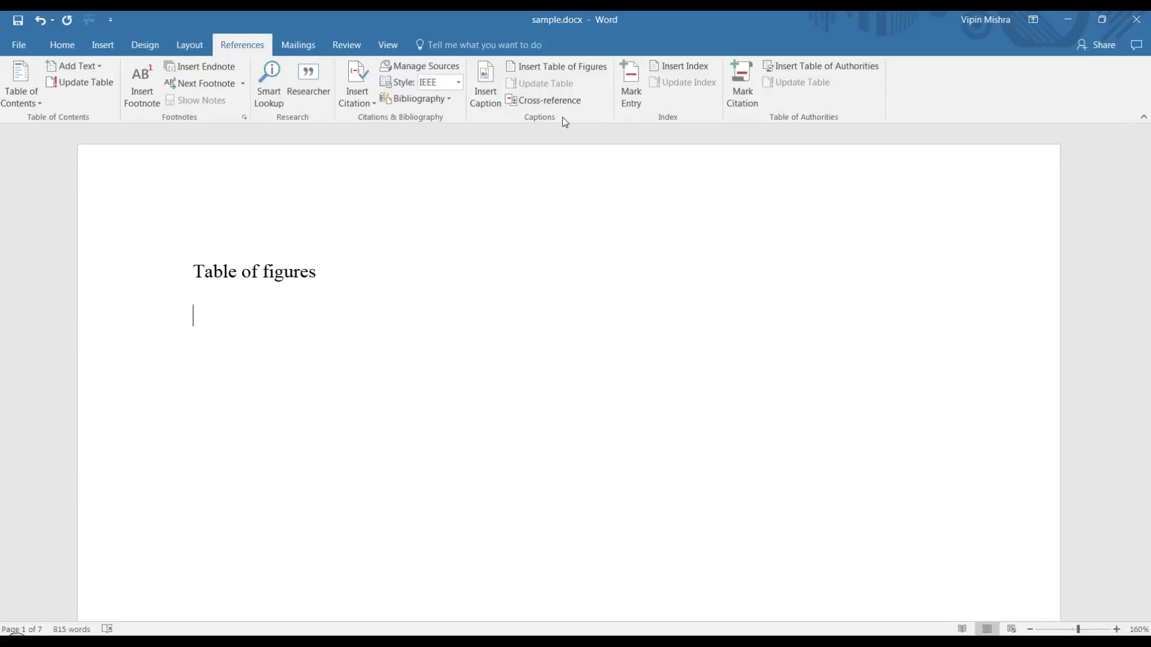
Set up a table of figures using Figure captions, From template format and dotted tab leaders
left_click(549, 68)
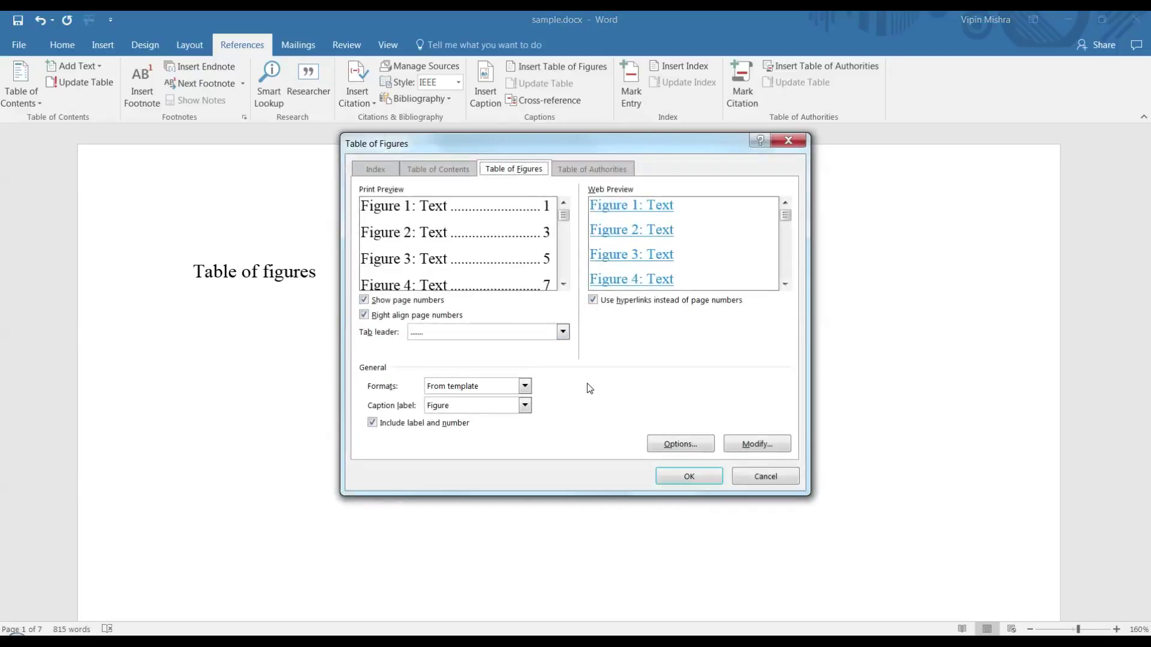
left_click(525, 406)
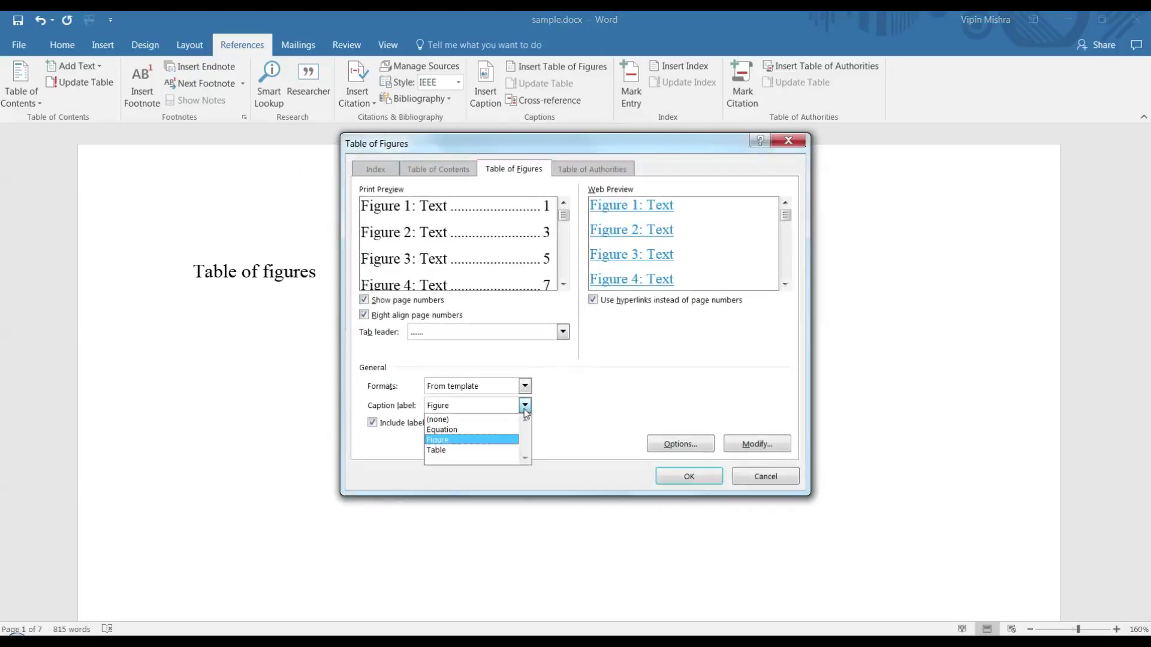
left_click(458, 440)
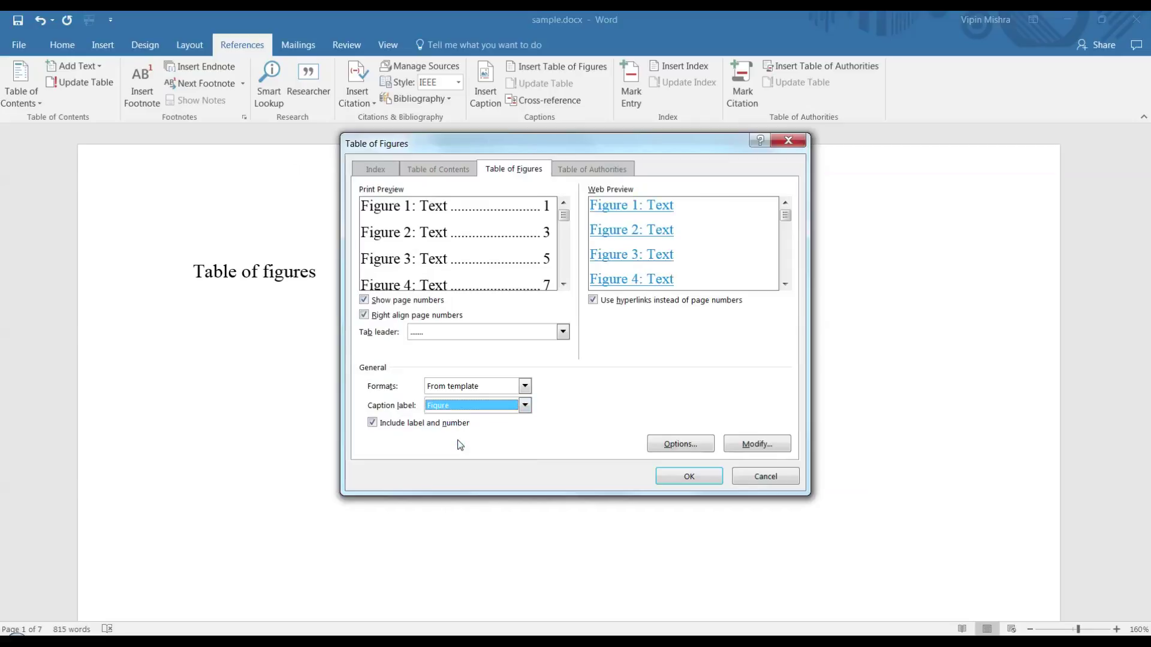
left_click(525, 386)
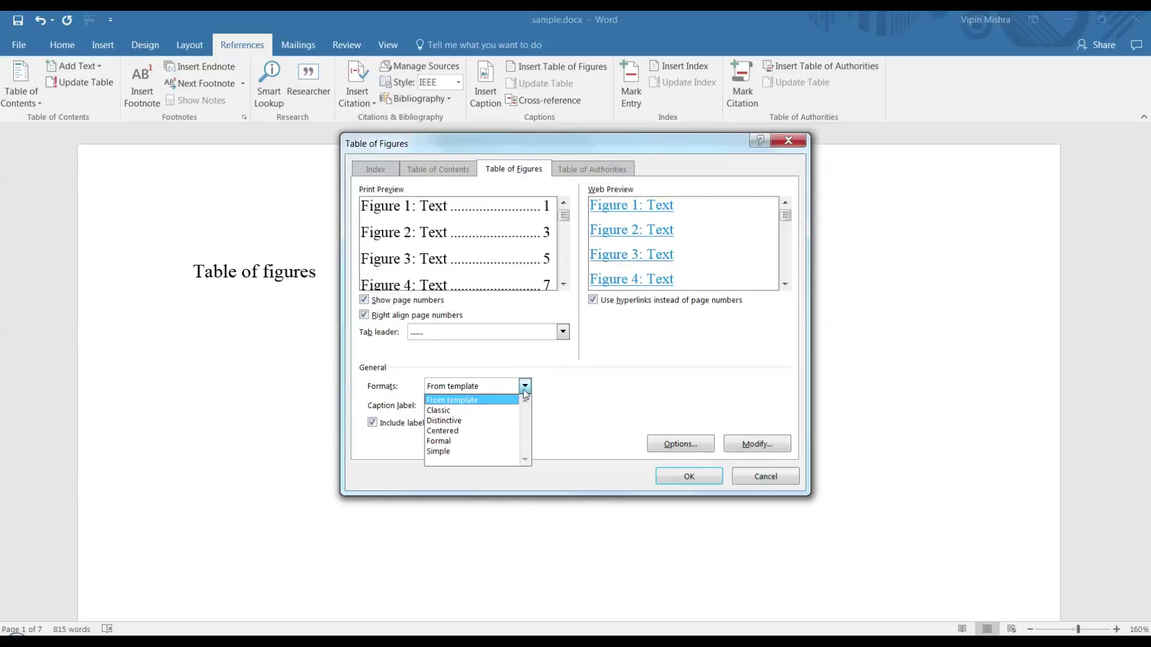
left_click(542, 358)
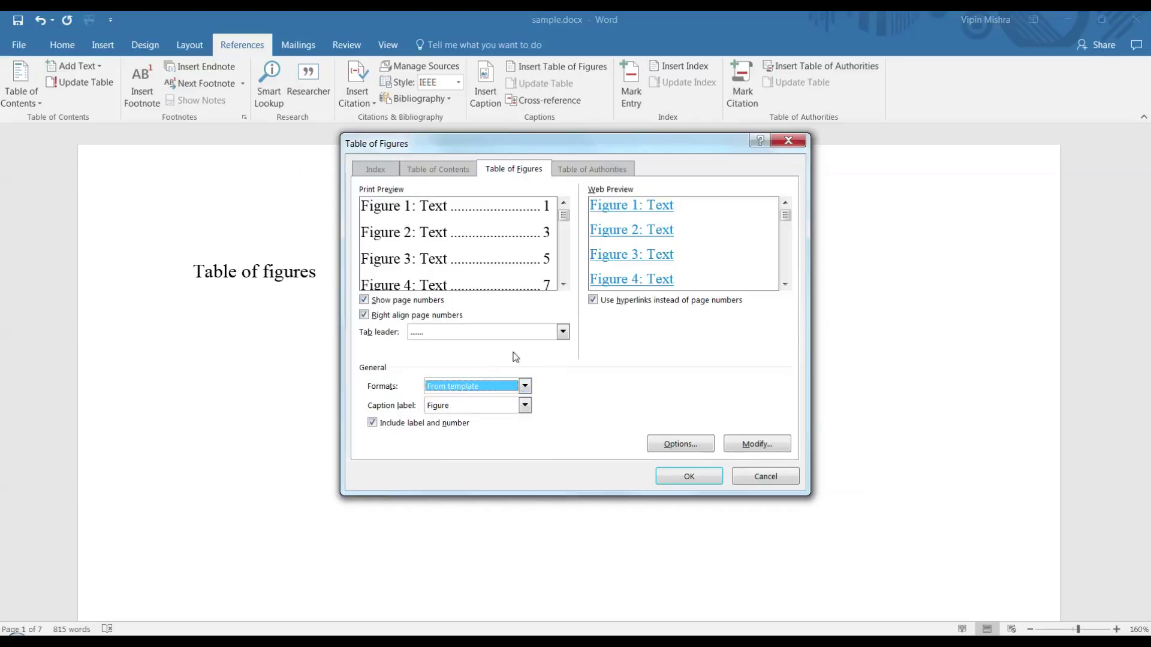
left_click(562, 333)
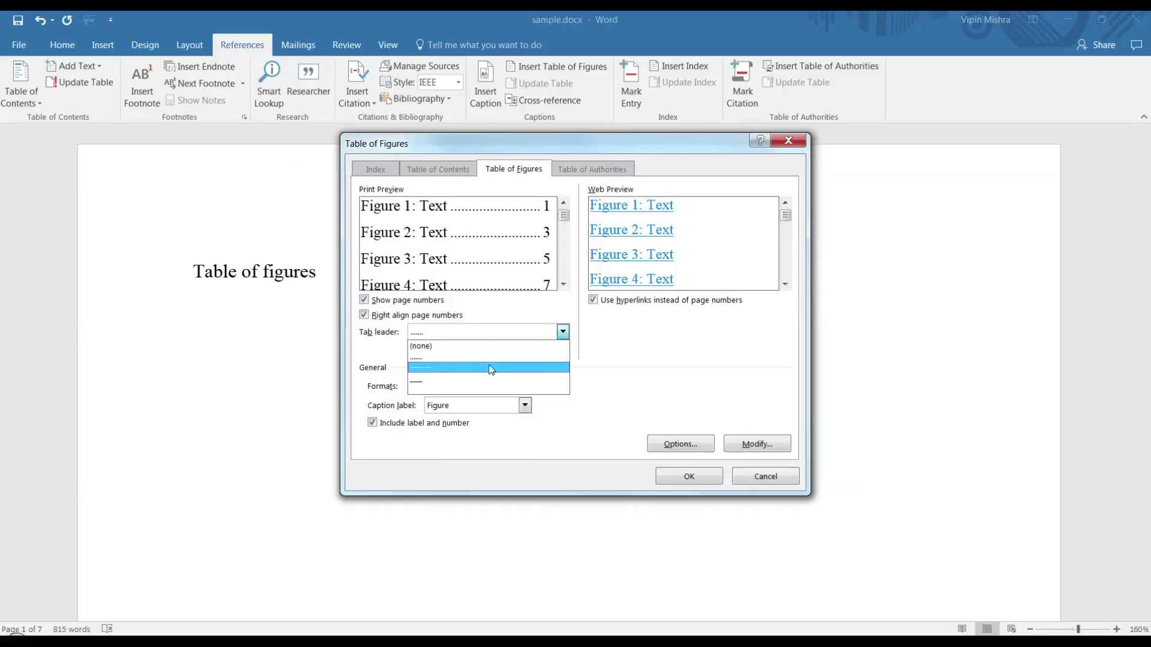
left_click(483, 369)
left_click(564, 332)
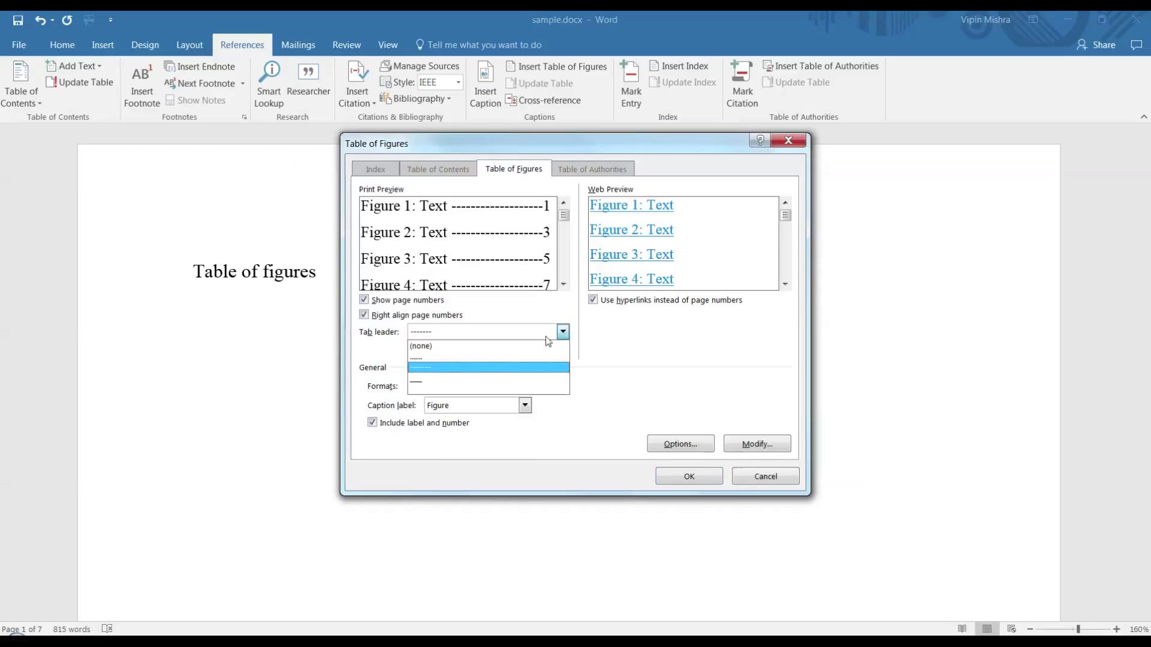
left_click(481, 358)
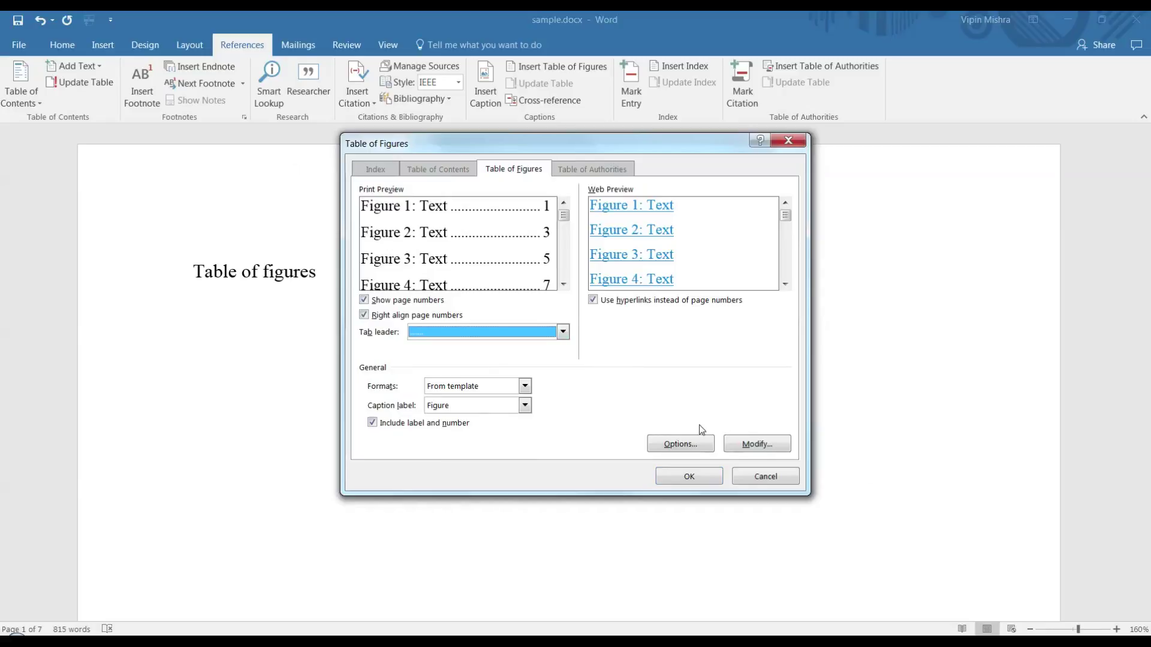
Set the table of figures options to build from the Caption style
left_click(672, 447)
left_click(691, 295)
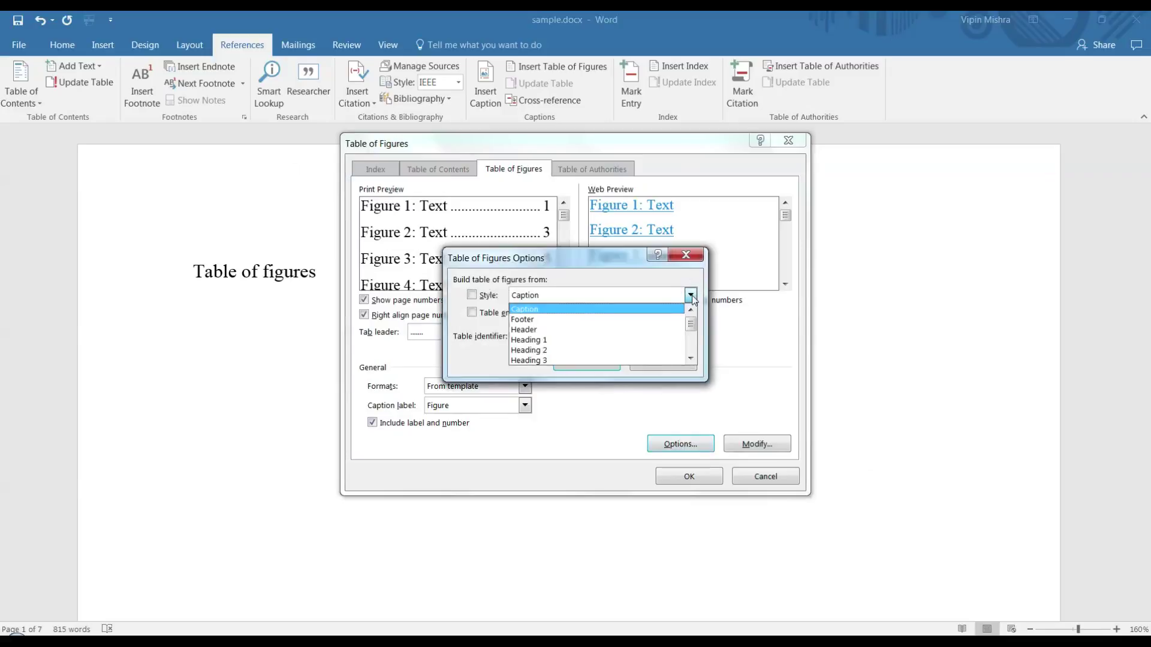
left_click(692, 297)
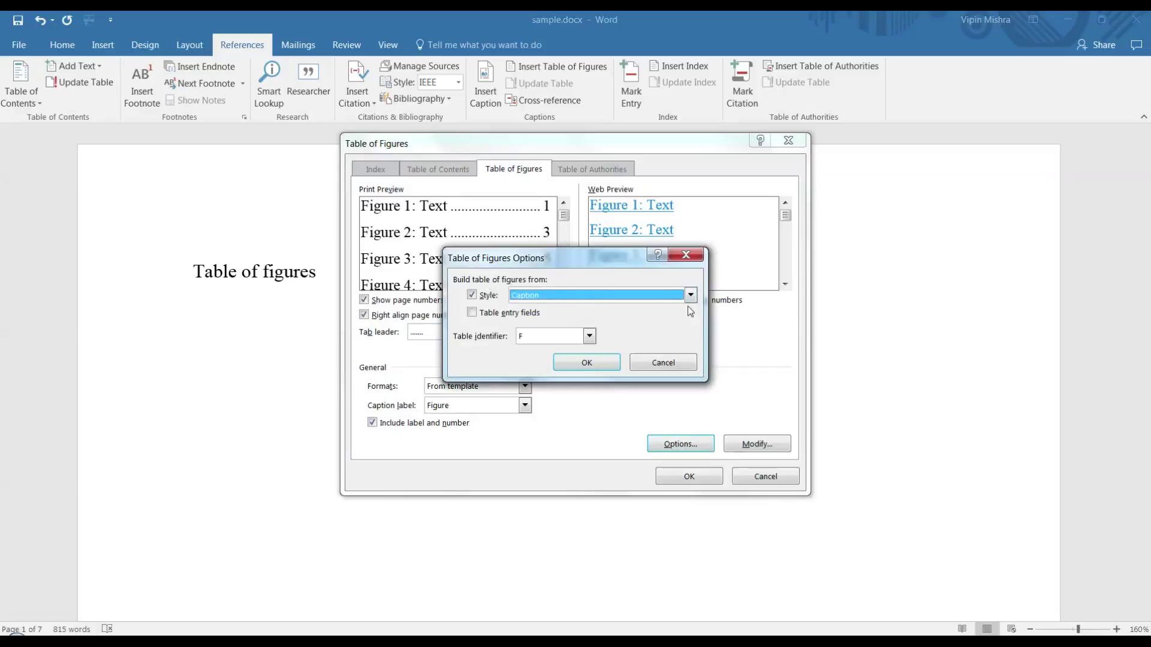
key("Return")
Inspect the Table of Figures entry style and close it without changes
left_click(753, 446)
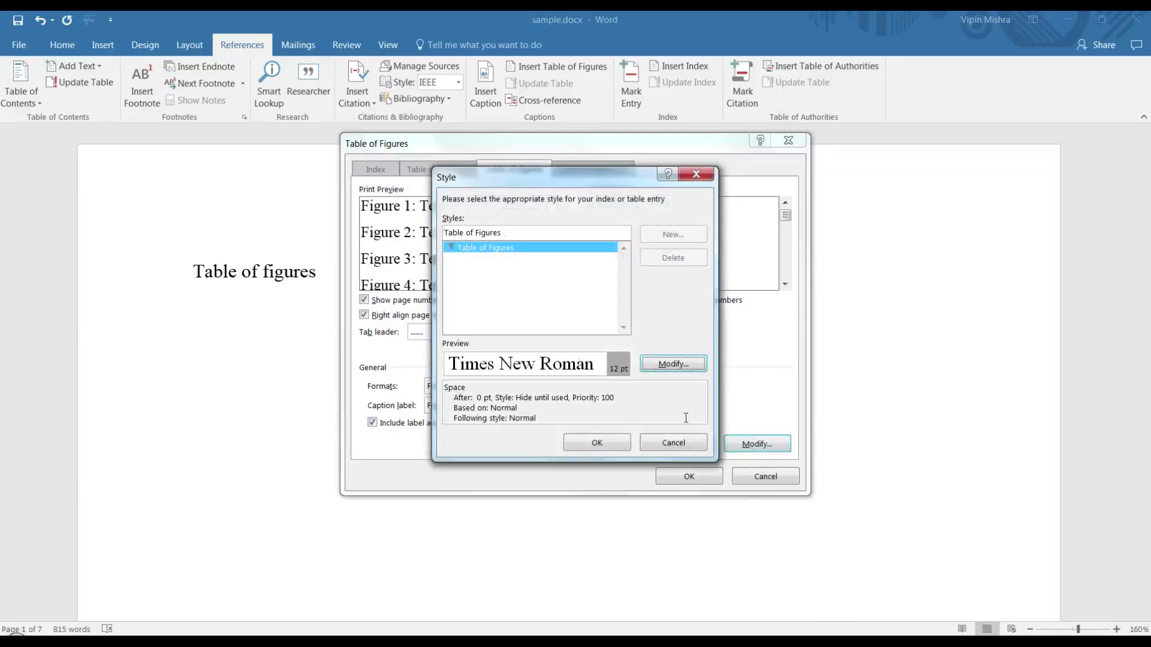
left_click(664, 370)
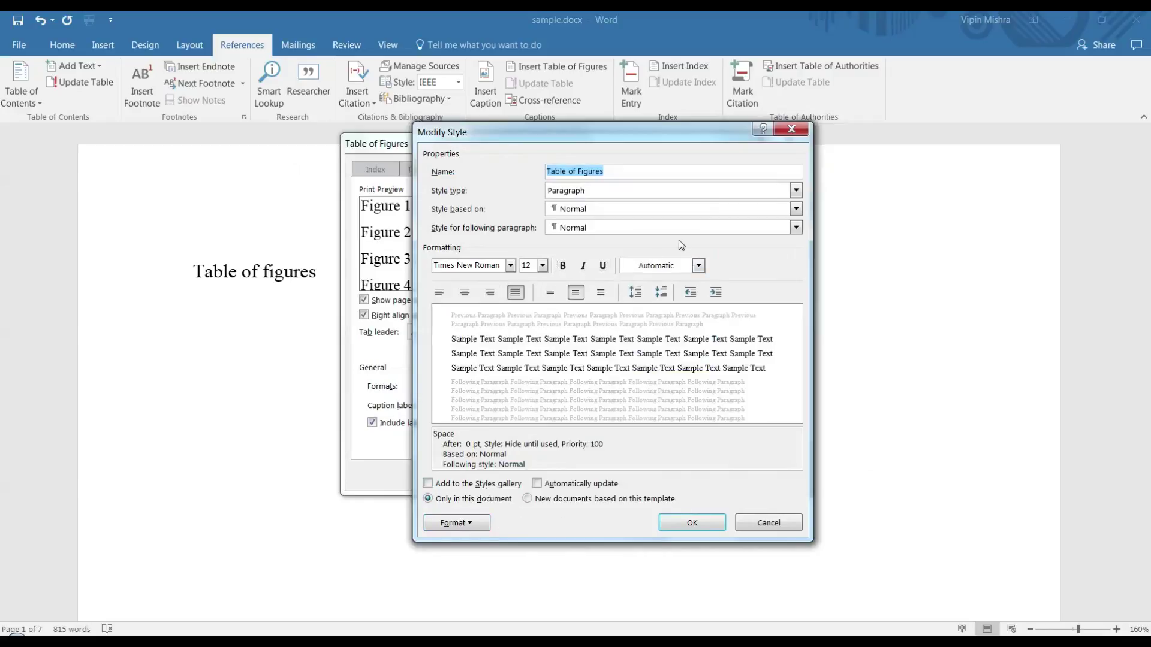
left_click(791, 130)
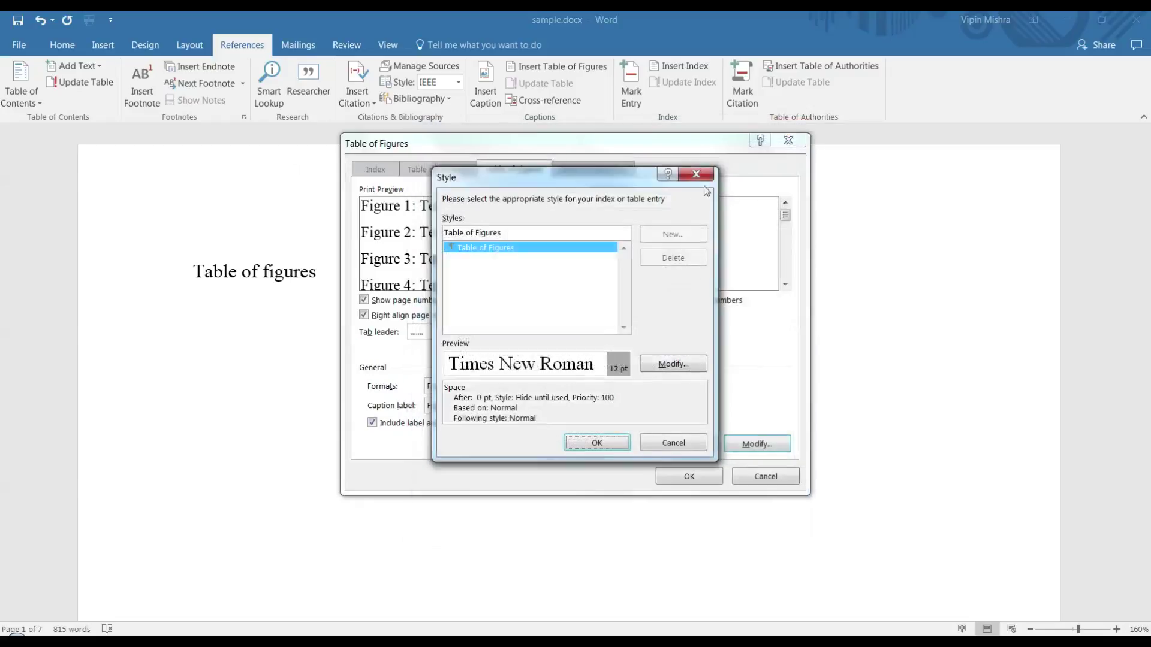
left_click(673, 444)
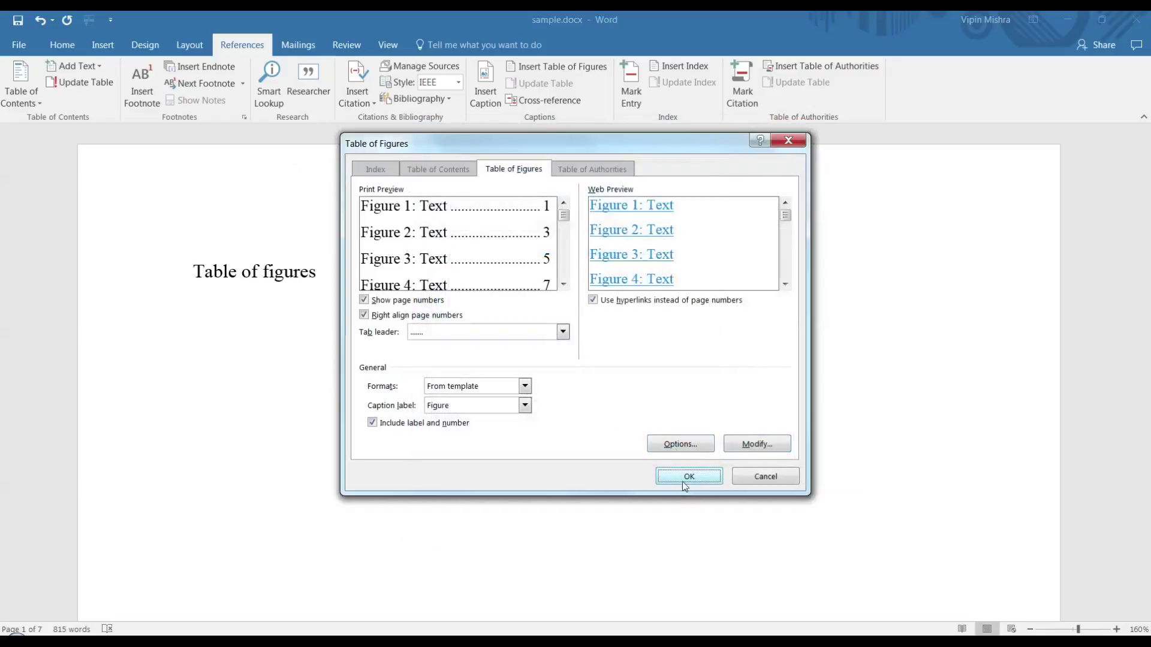
Insert the four-entry table of figures, page-break before its heading, and show formatting marks
left_click(684, 483)
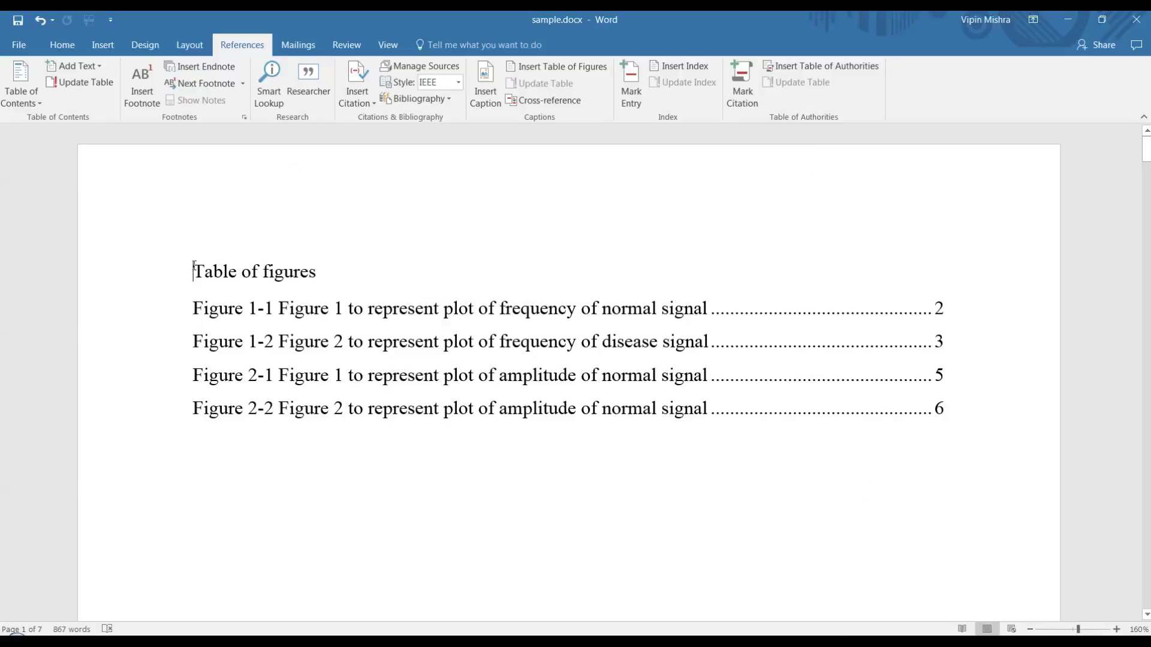
left_click(105, 48)
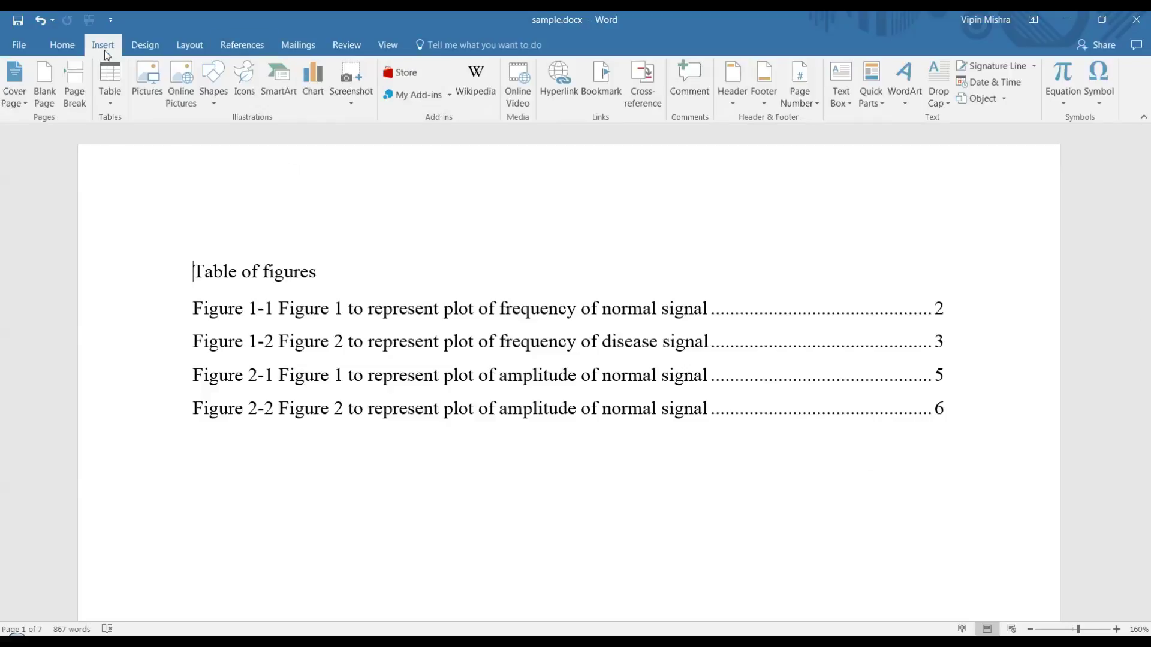
left_click(74, 95)
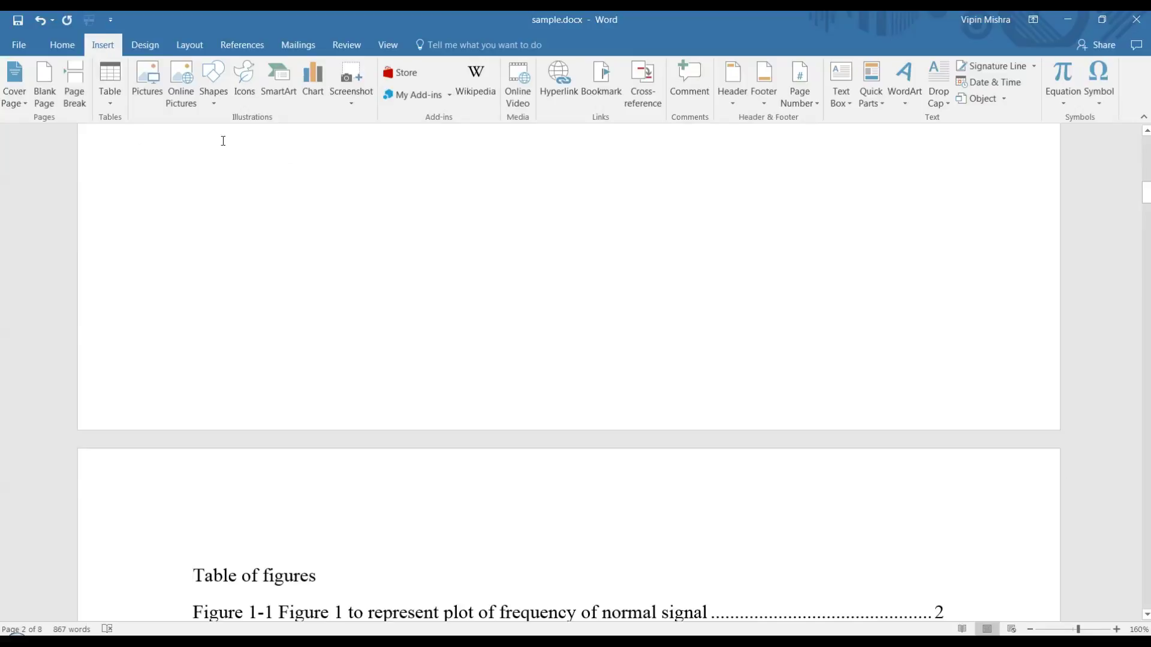
scroll(223, 141, "up", 10)
left_click(62, 45)
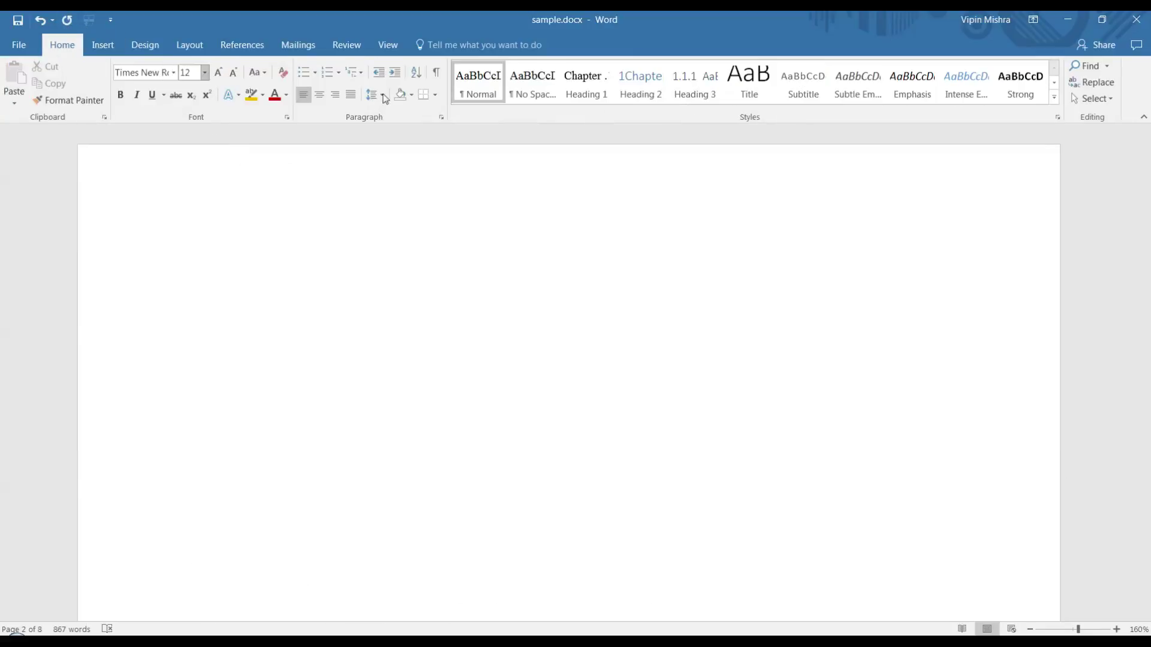
left_click(436, 72)
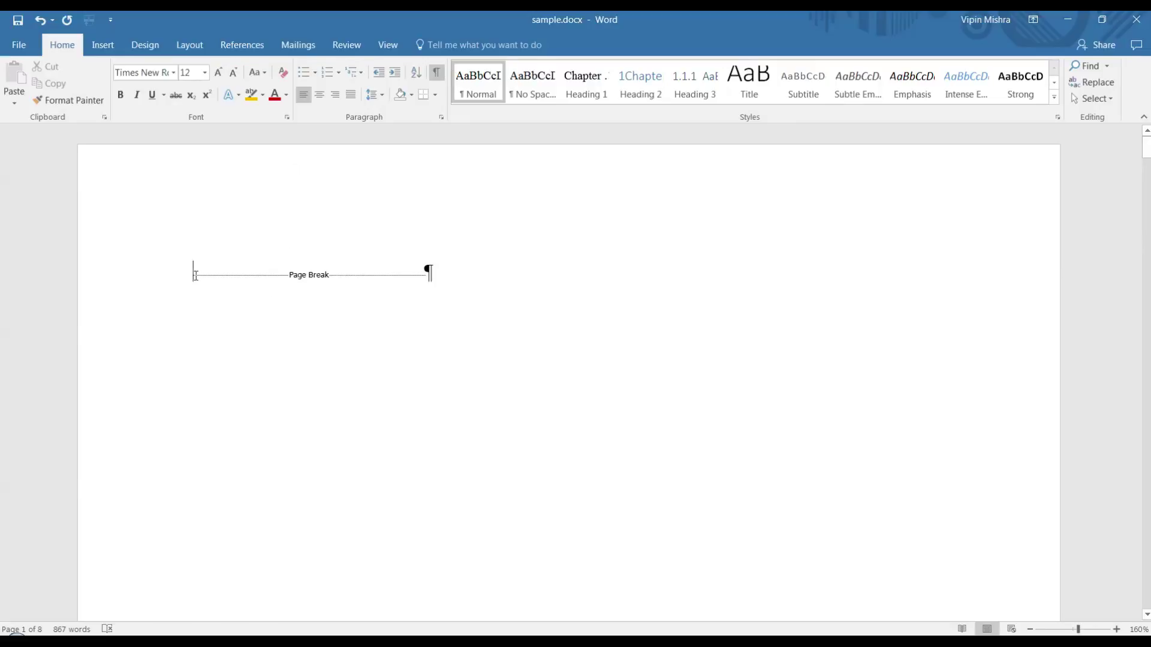
Insert a table of tables from Table captions, listing Table 1:1 through Table 2:2
left_click(265, 47)
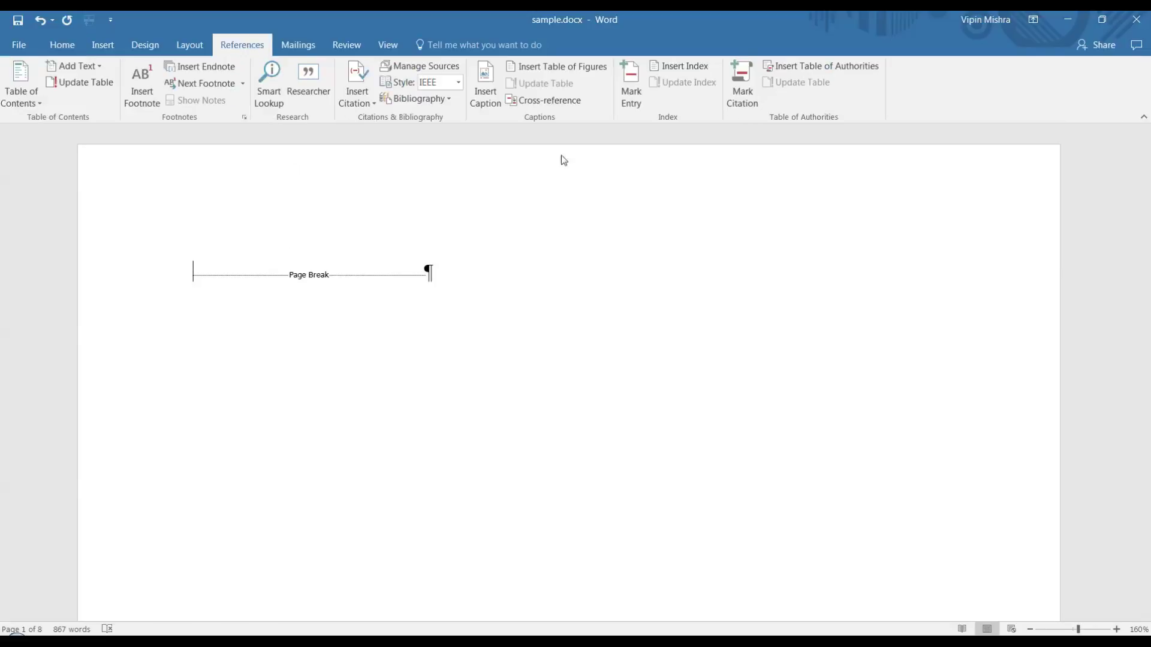
left_click(584, 78)
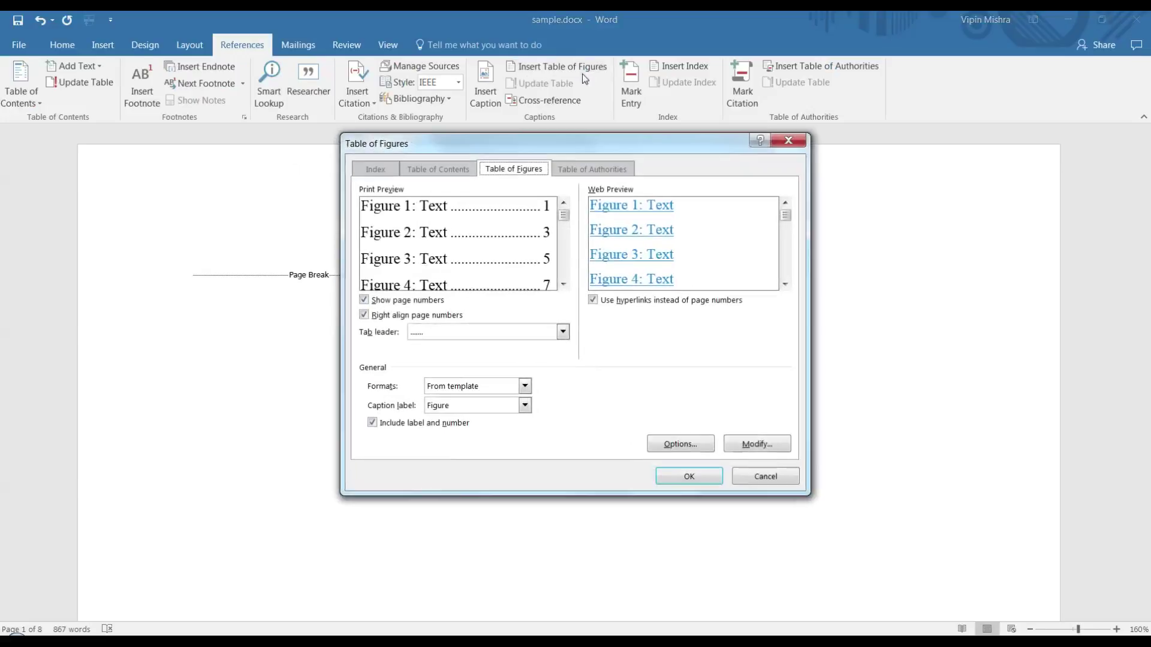
left_click(525, 406)
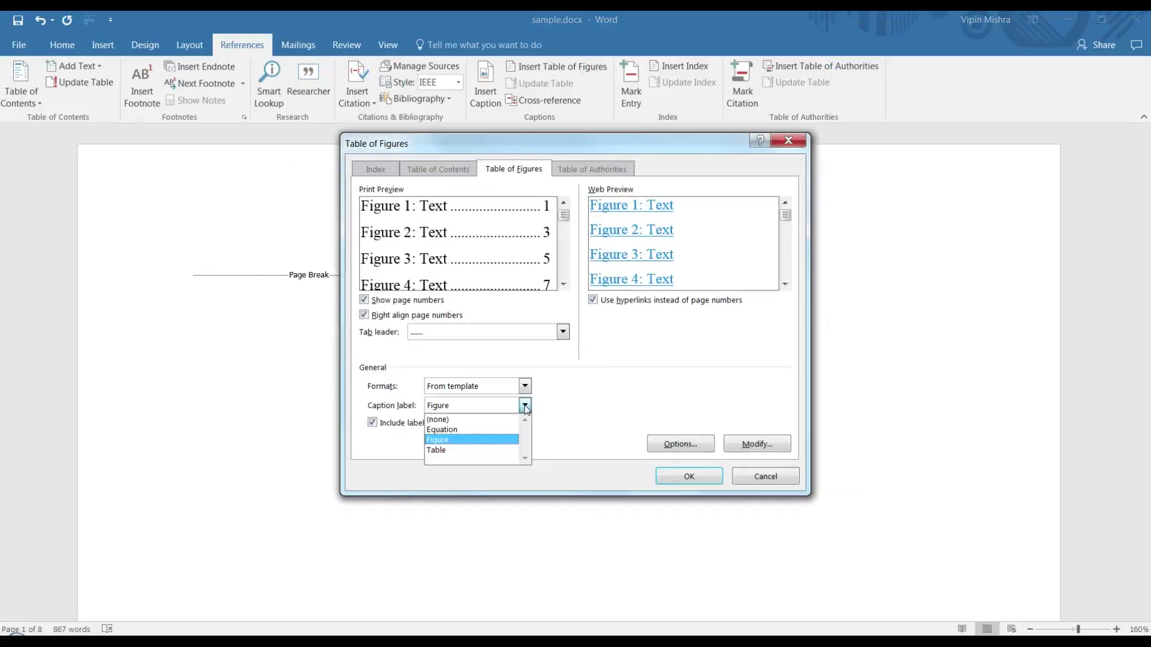
left_click(474, 451)
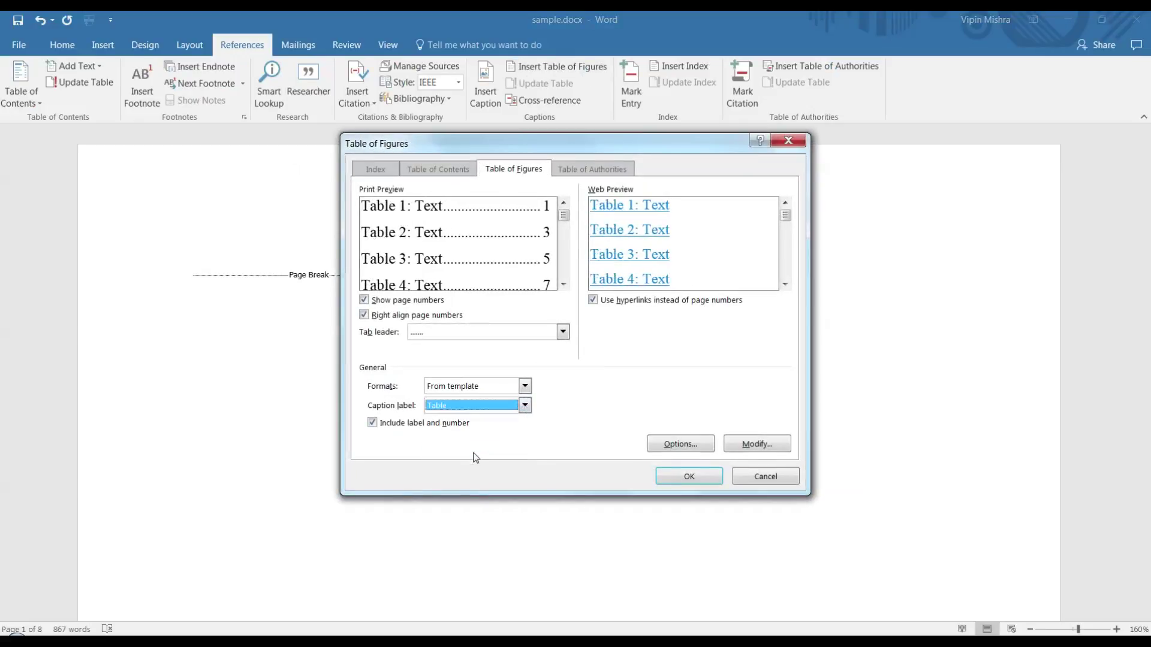
left_click(676, 478)
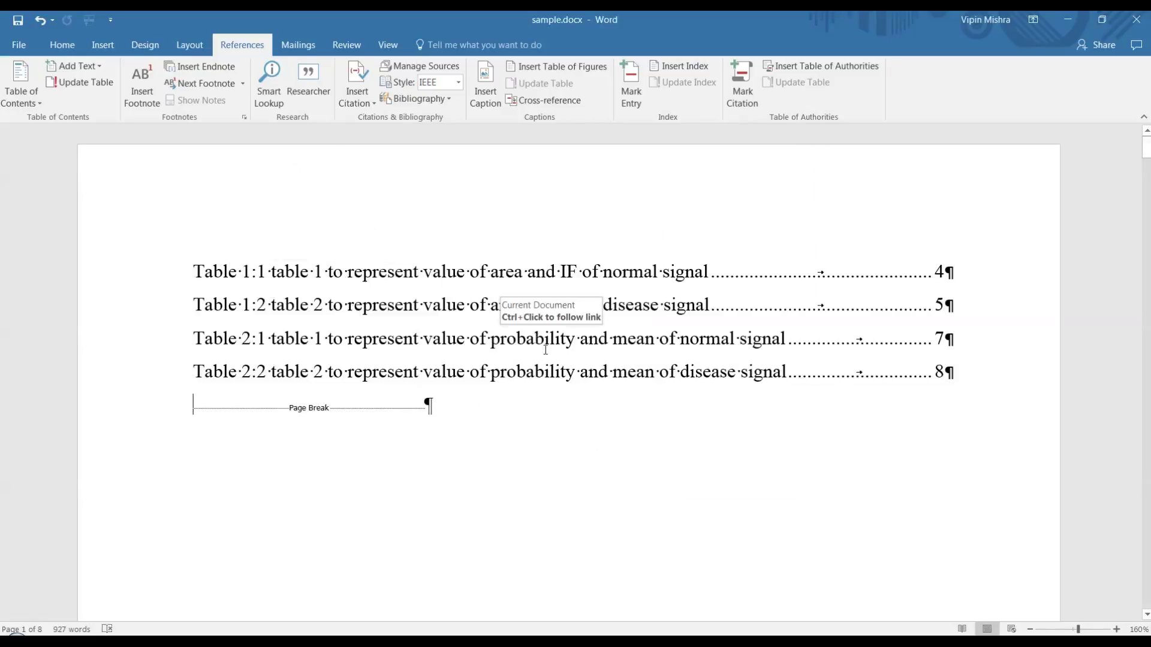
scroll(547, 357, "down", 1)
scroll(547, 358, "up", 1)
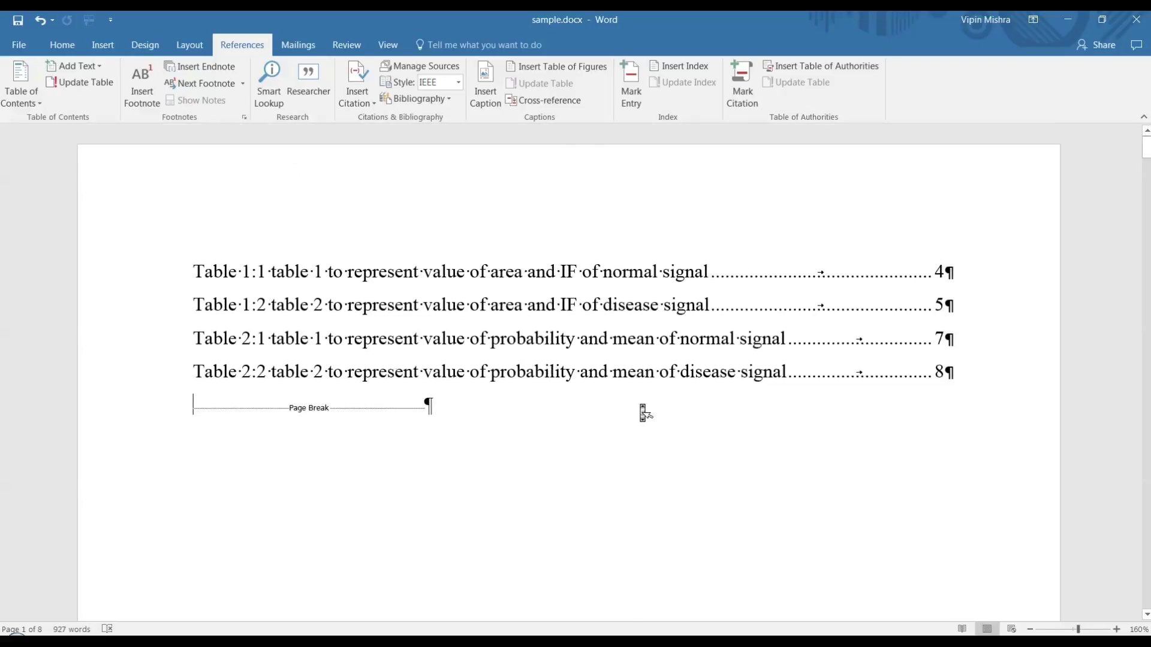
scroll(641, 405, "down", 4)
scroll(640, 405, "up", 4)
scroll(642, 407, "down", 6)
scroll(715, 384, "down", 2)
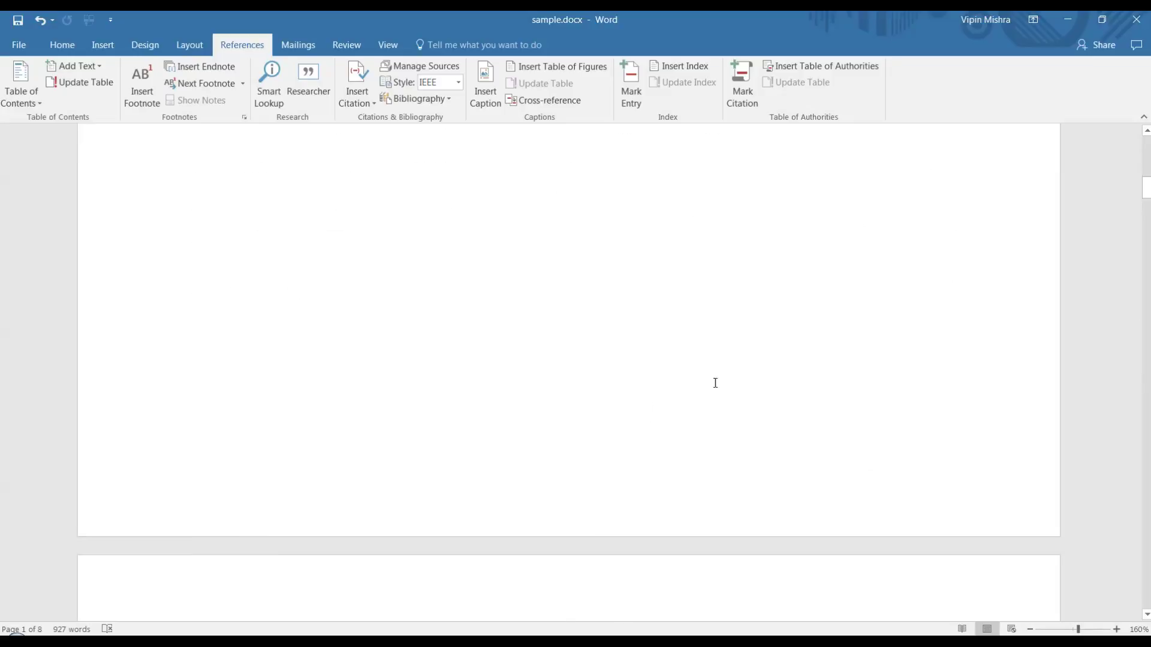
scroll(715, 384, "up", 3)
scroll(716, 387, "down", 5)
scroll(717, 390, "down", 20)
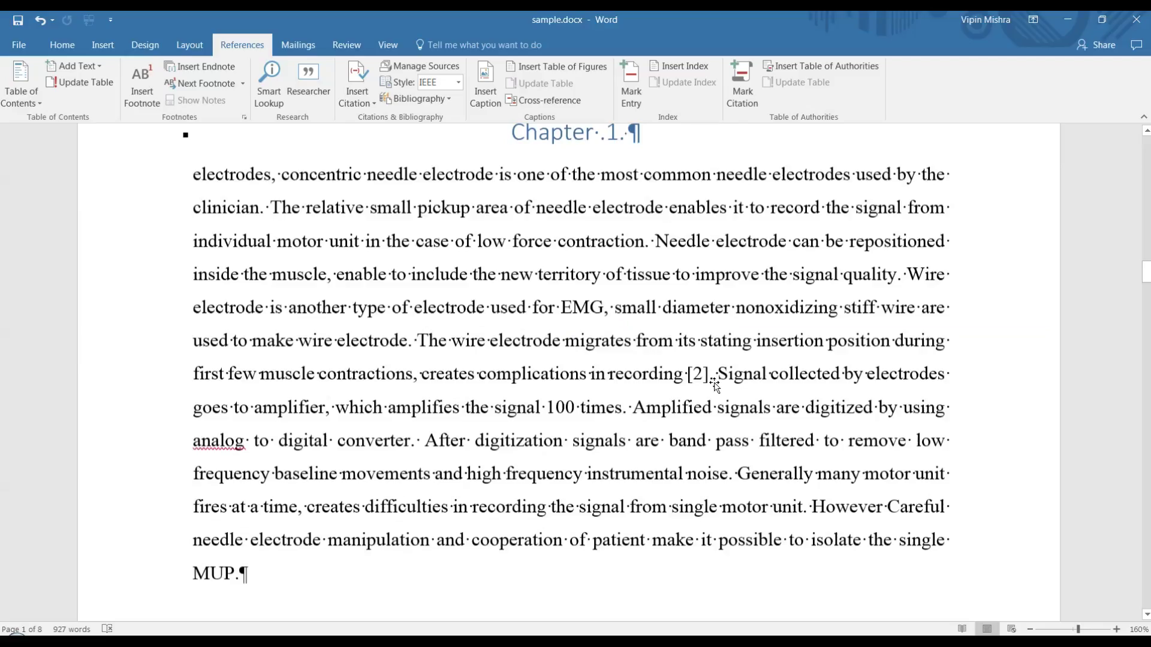
scroll(715, 382, "down", 1)
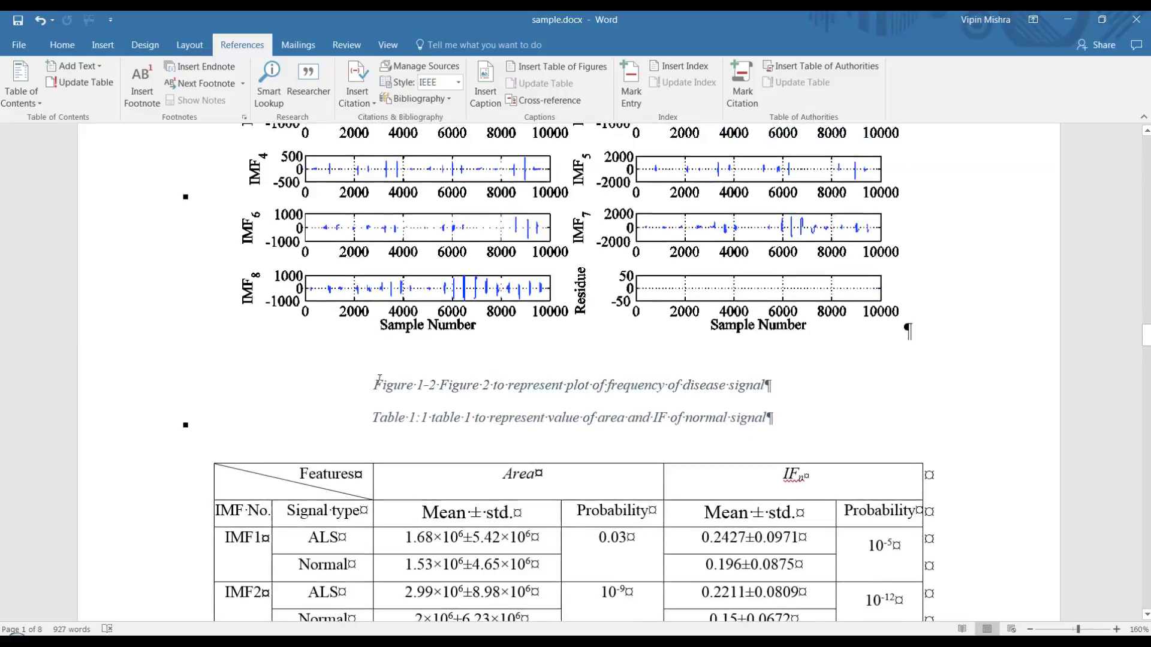
left_click(436, 385)
scroll(506, 292, "down", 5)
scroll(506, 292, "down", 4)
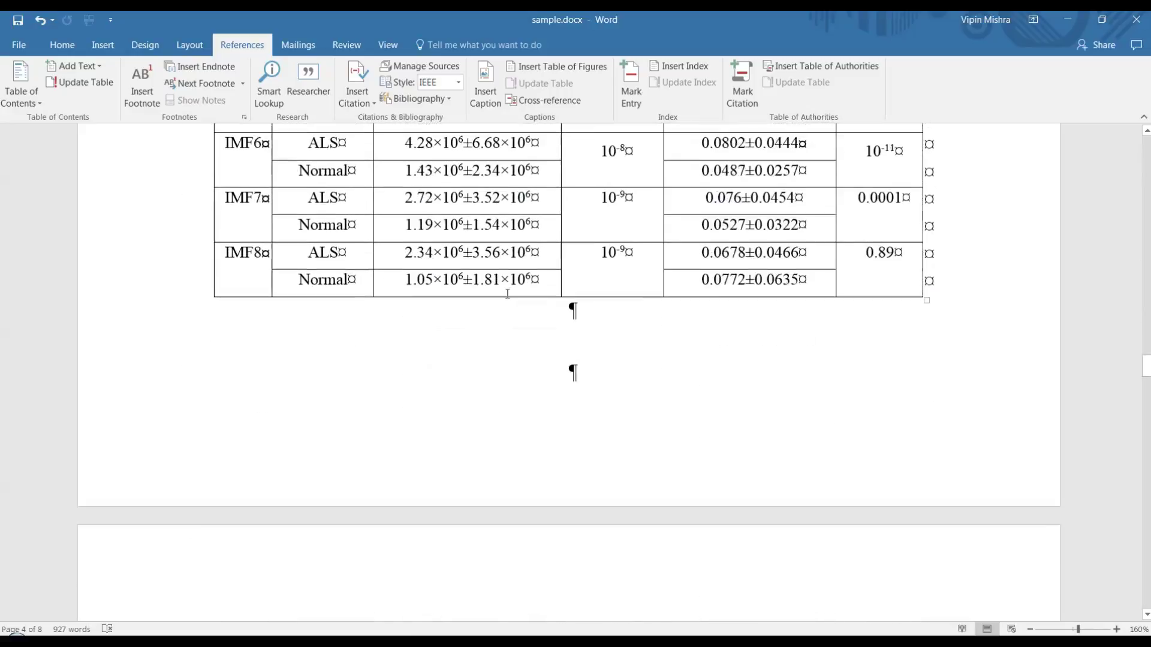
scroll(537, 331, "up", 7)
scroll(425, 242, "down", 8)
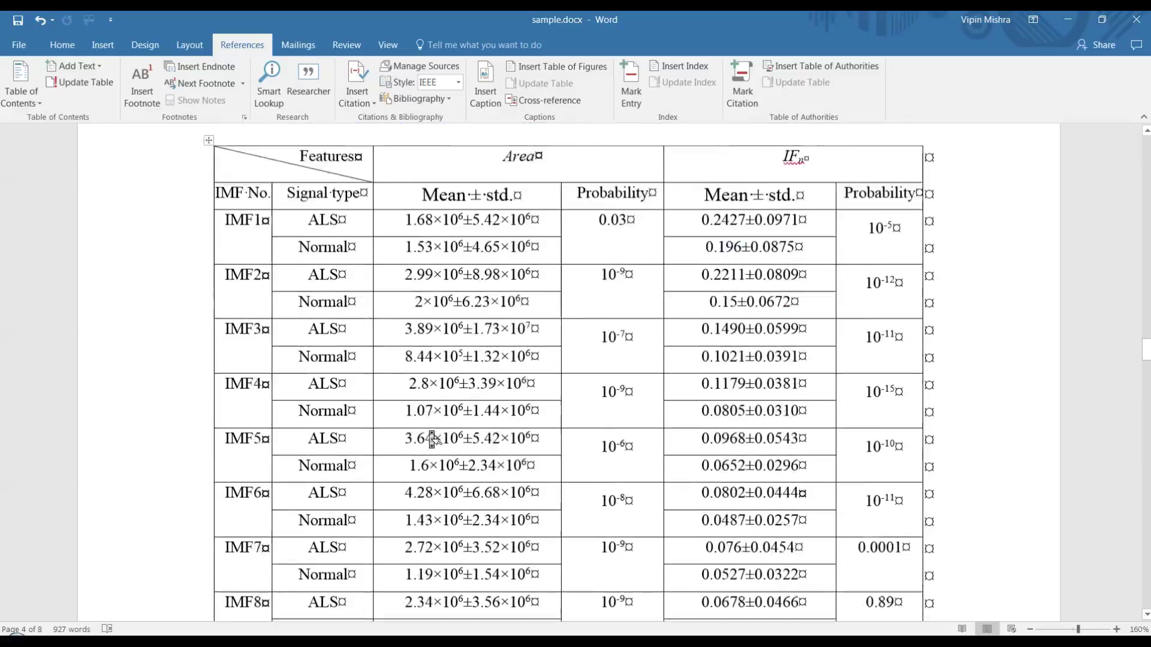
scroll(434, 440, "down", 9)
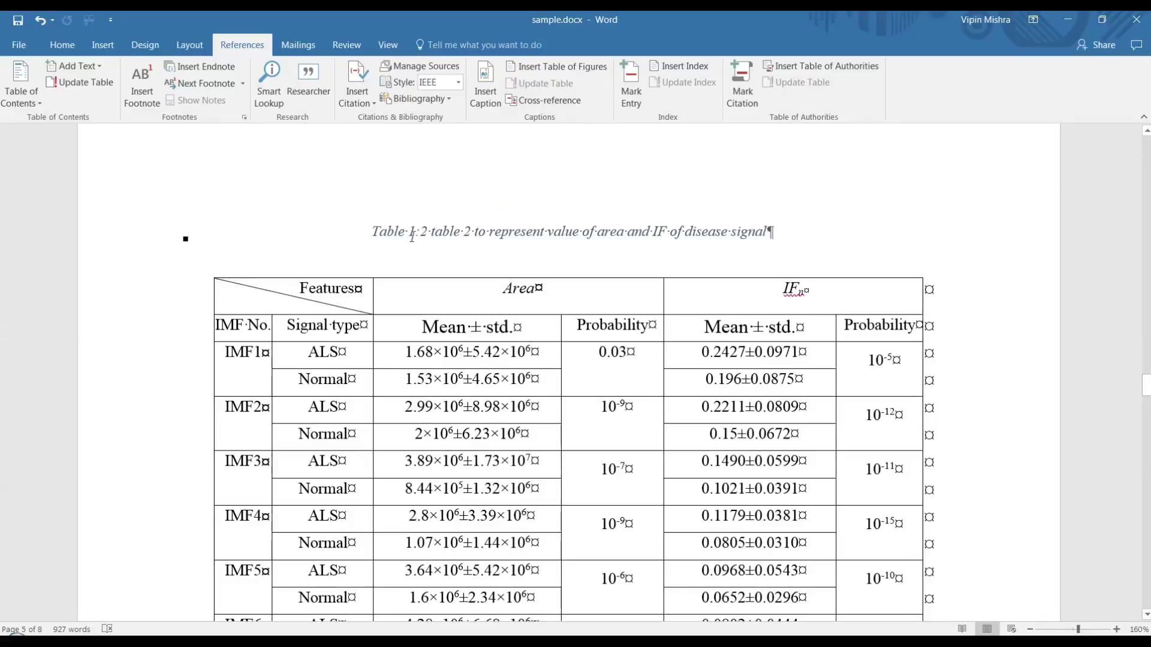
scroll(425, 242, "up", 10)
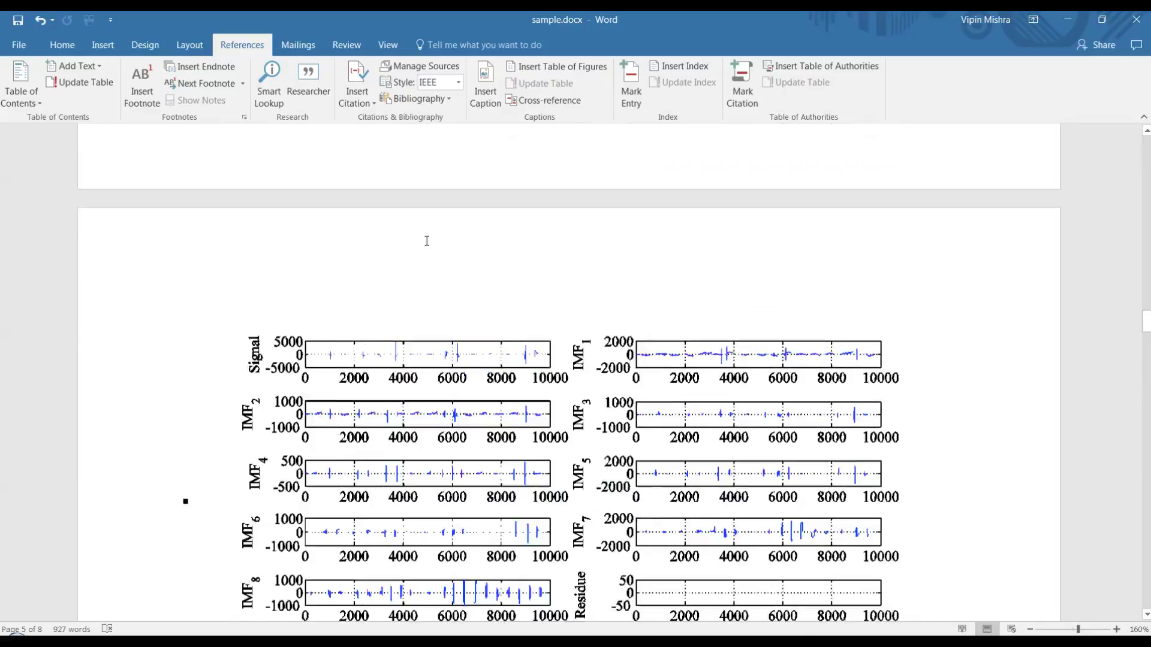
scroll(426, 242, "up", 10)
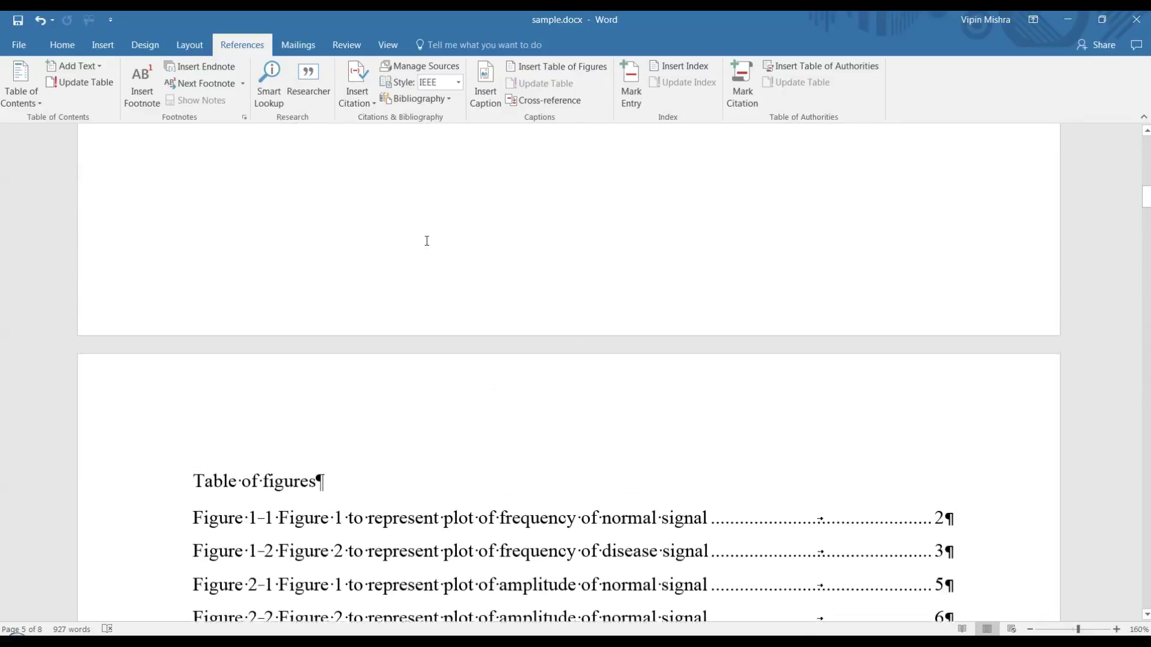
scroll(426, 241, "up", 10)
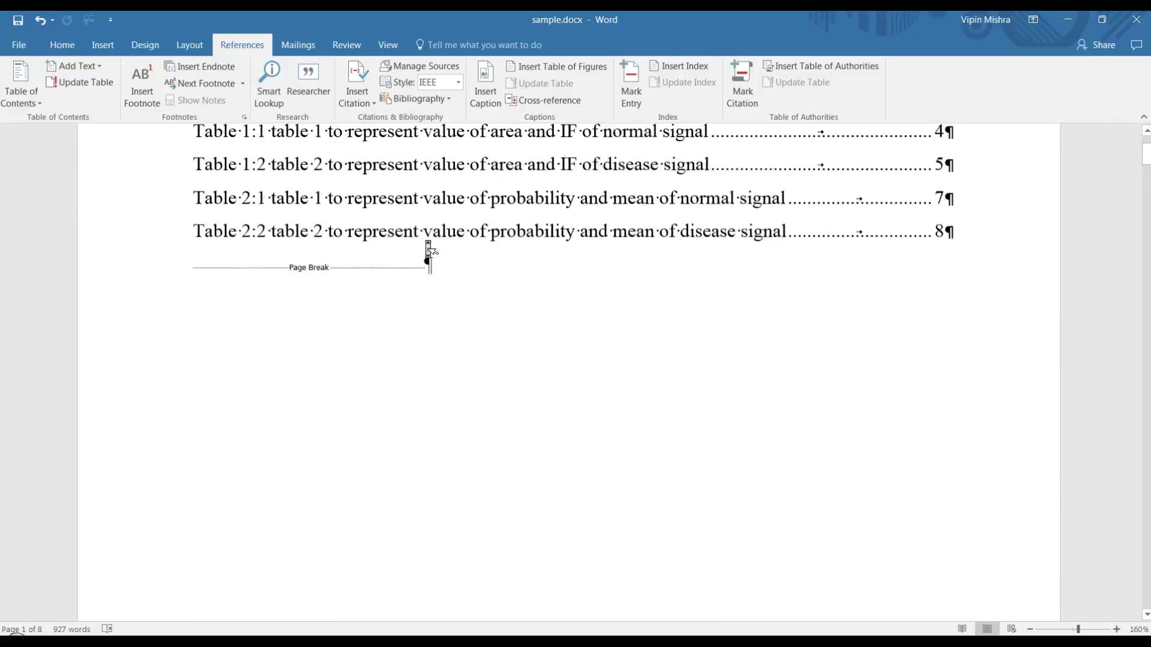
Select the table of tables and update its field, refreshing page numbers only
left_click_drag(194, 269, 918, 381)
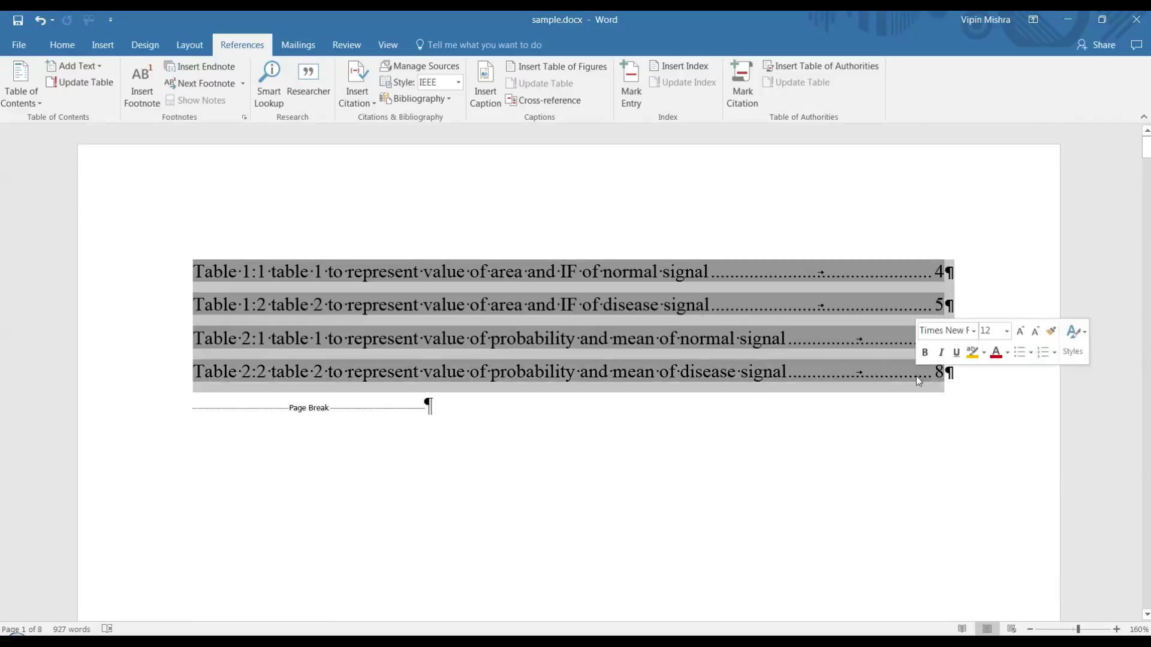
right_click(646, 373)
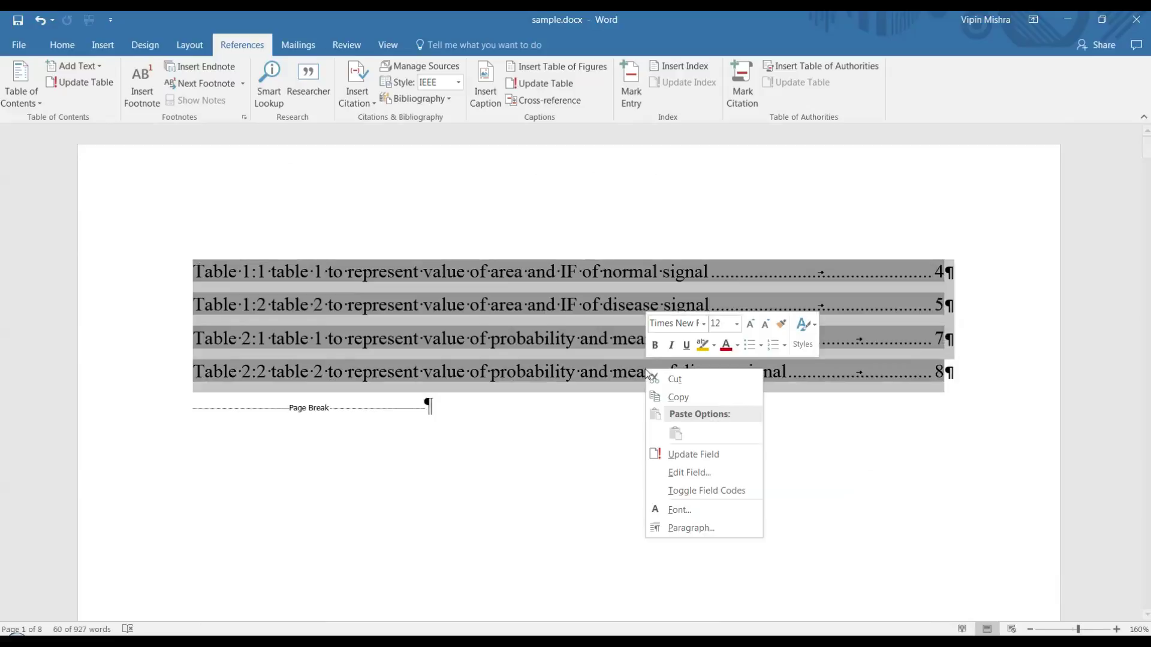
left_click(667, 455)
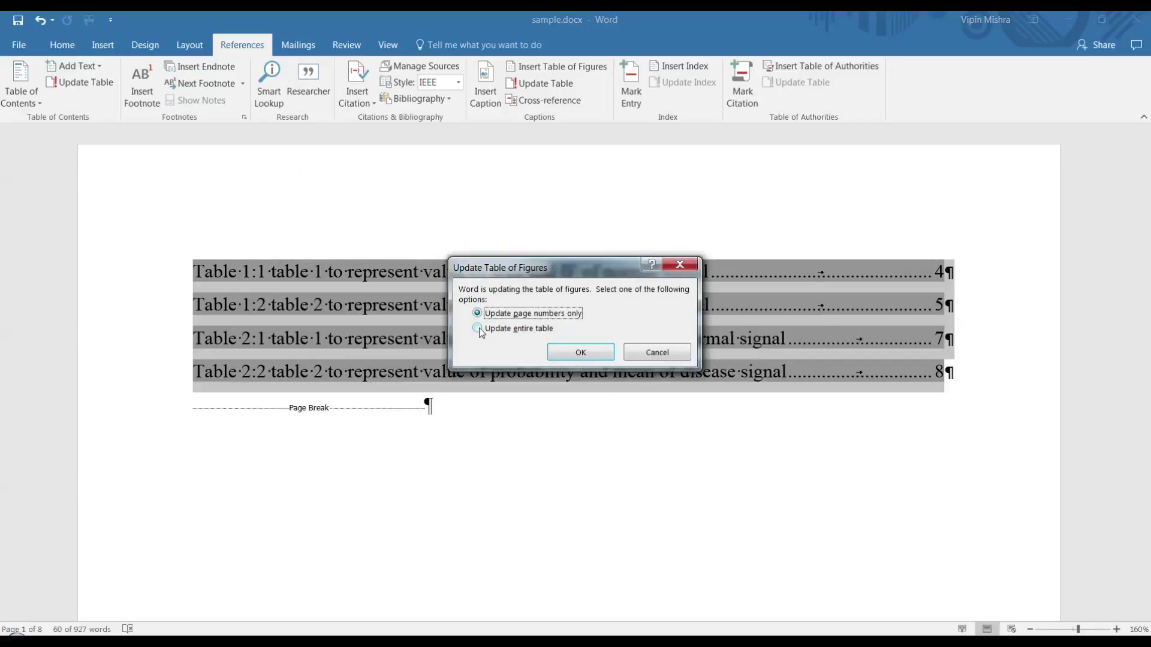
left_click(580, 355)
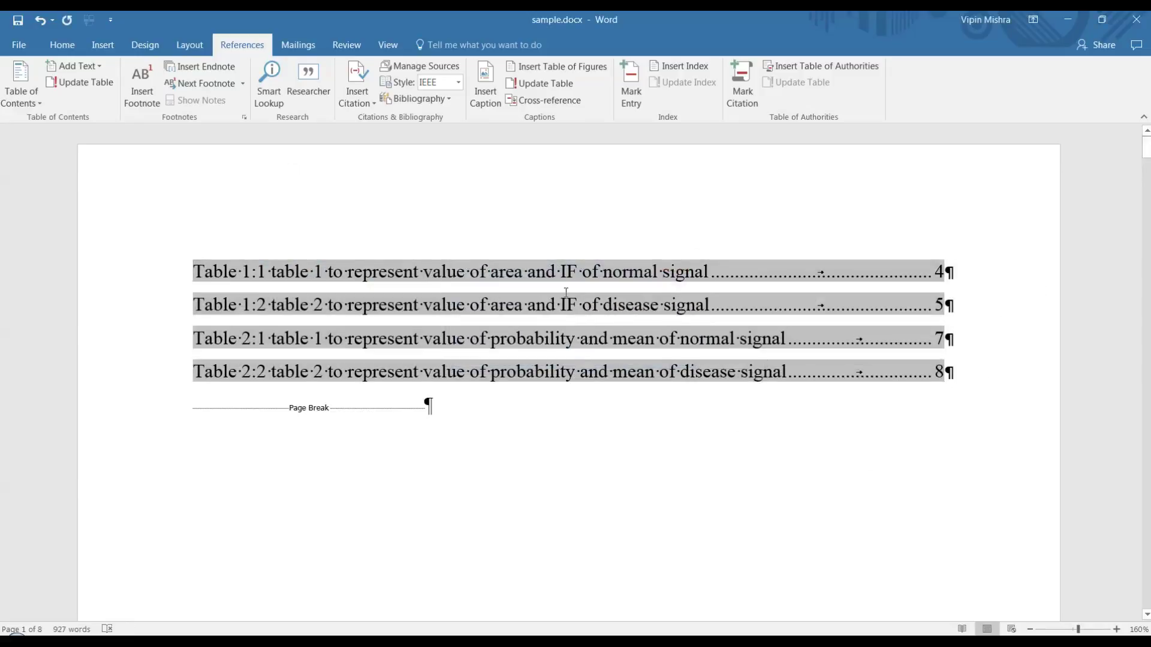
scroll(561, 436, "down", 5)
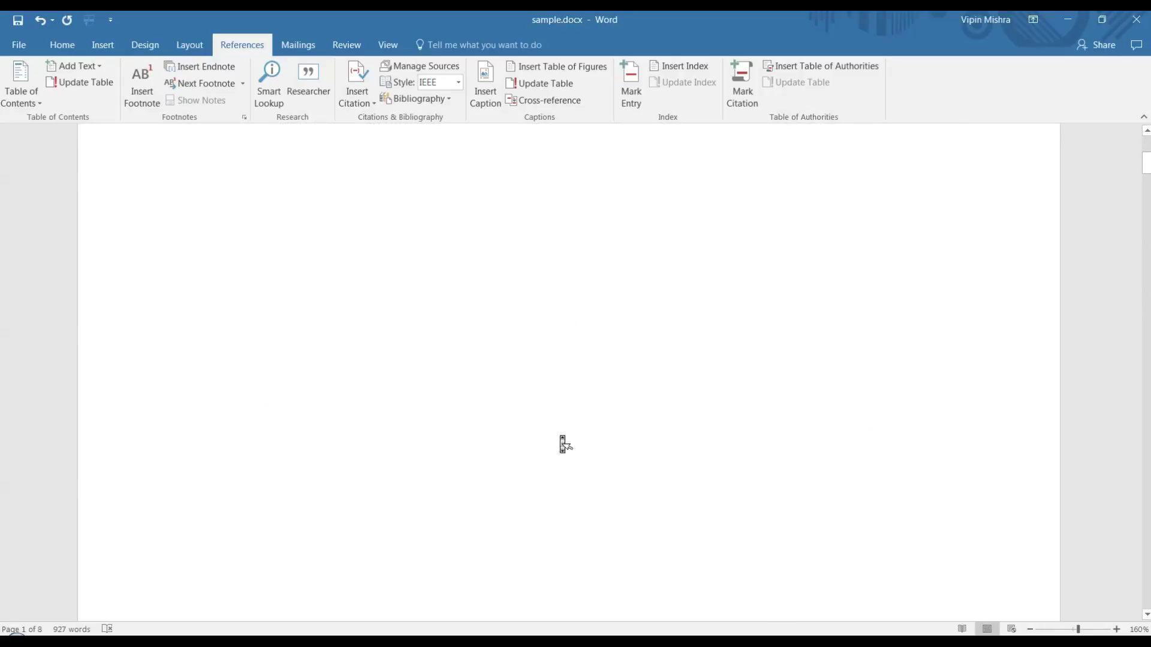
scroll(561, 435, "down", 3)
scroll(561, 436, "up", 8)
scroll(561, 436, "down", 3)
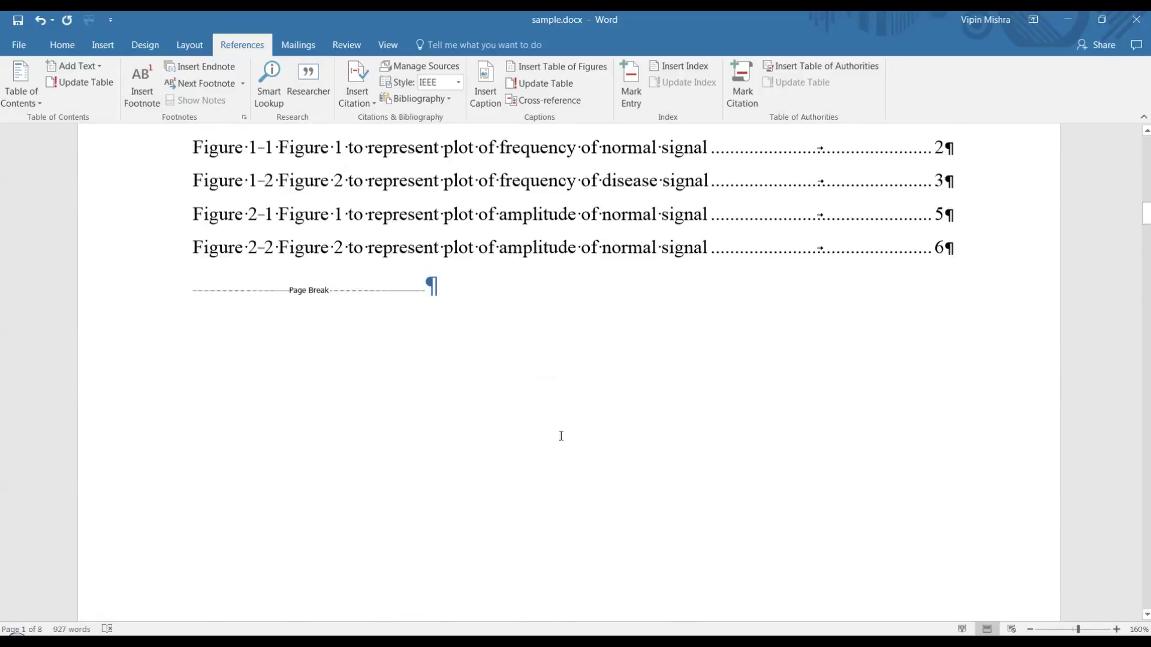
scroll(561, 436, "up", 3)
scroll(561, 436, "down", 5)
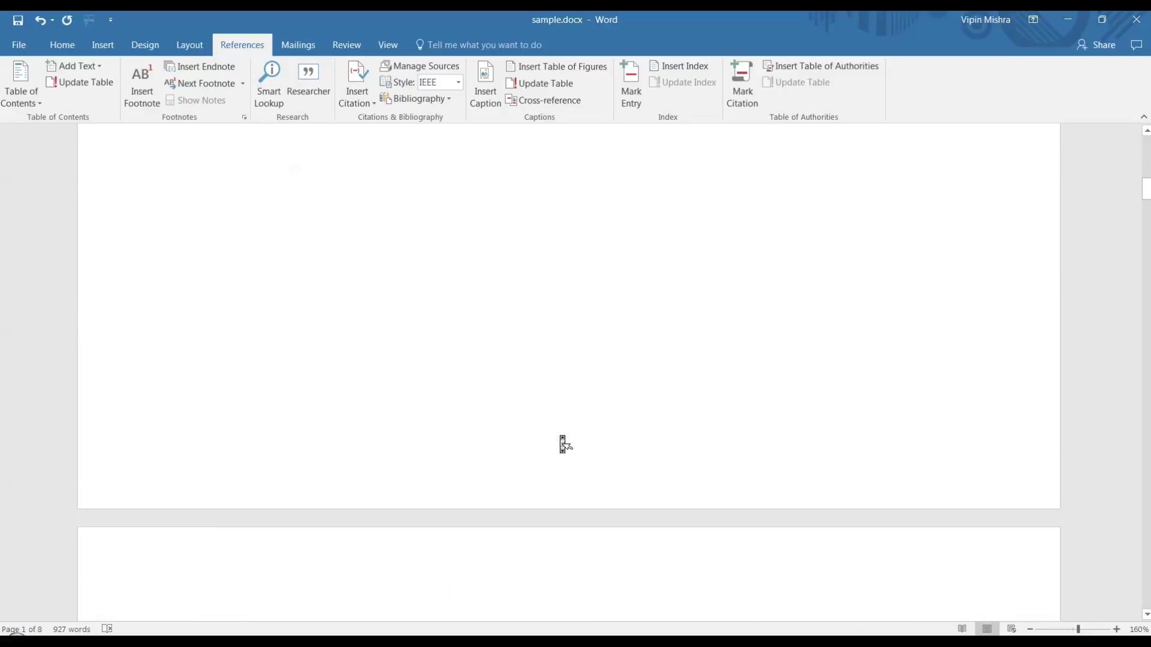
scroll(561, 436, "up", 2)
scroll(560, 440, "up", 5)
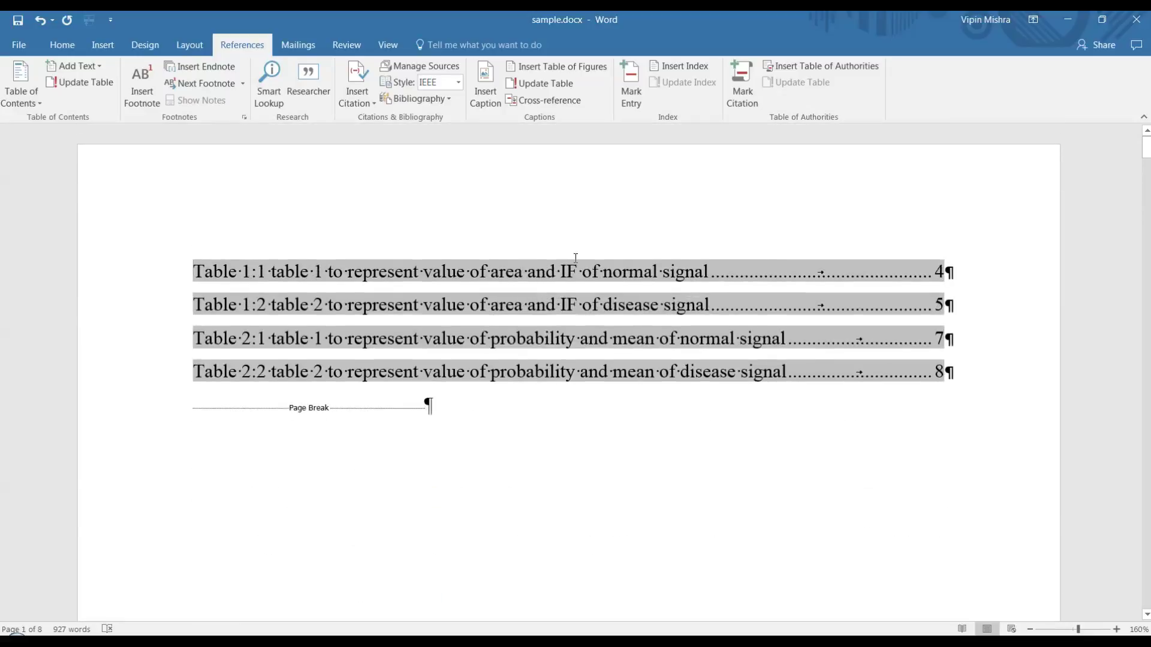